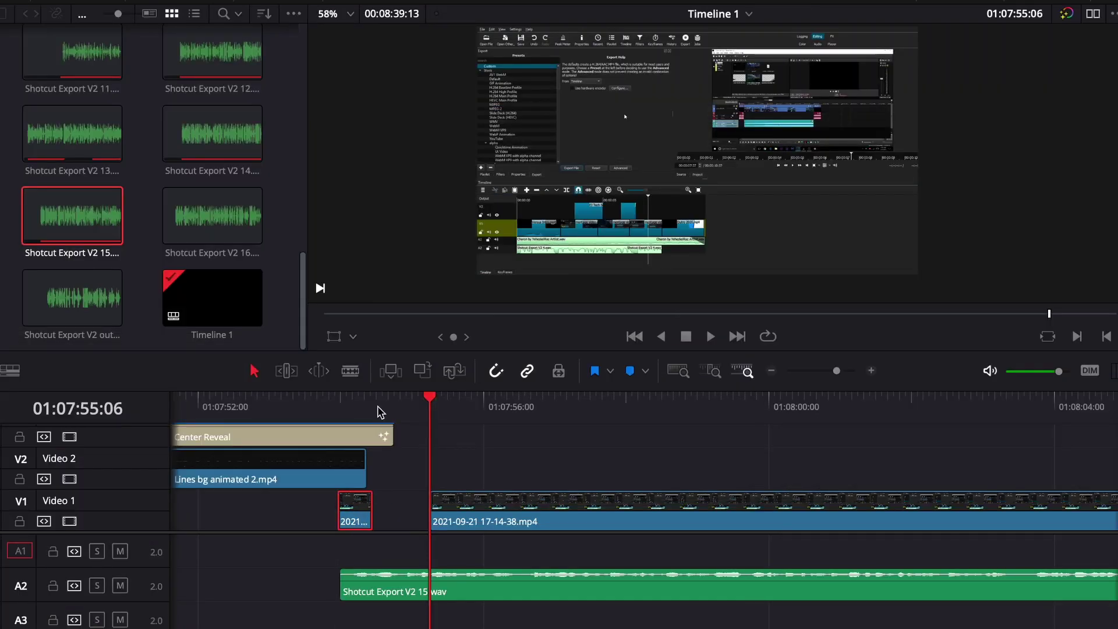
- Move the Timeline 1 playhead back to 01:07:54:11 on the ruler
left_click(375, 411)
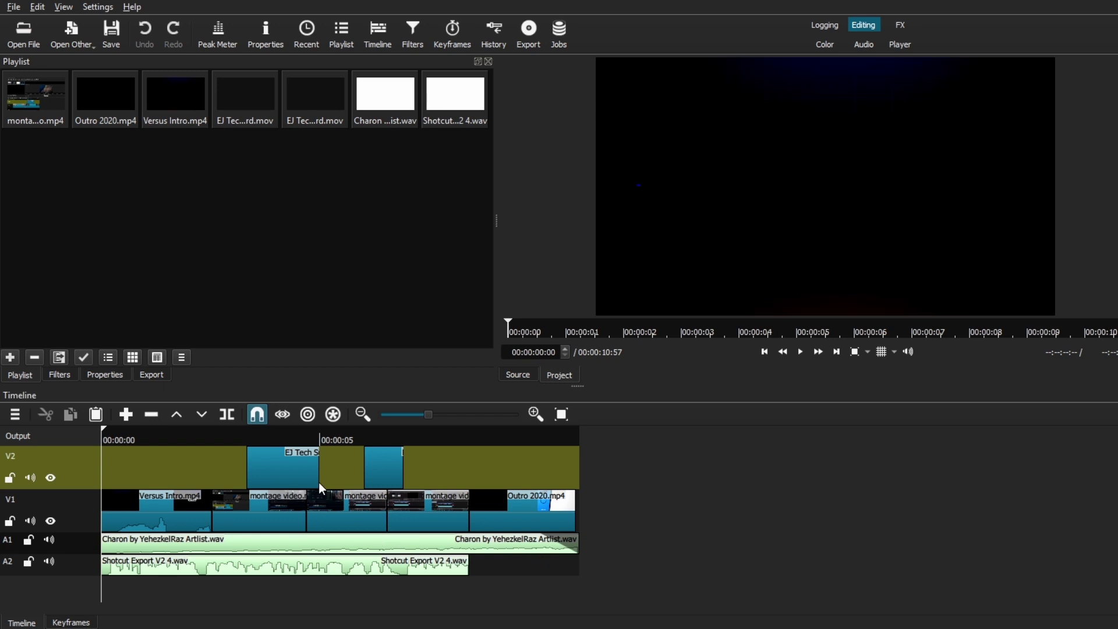
left_click(188, 436)
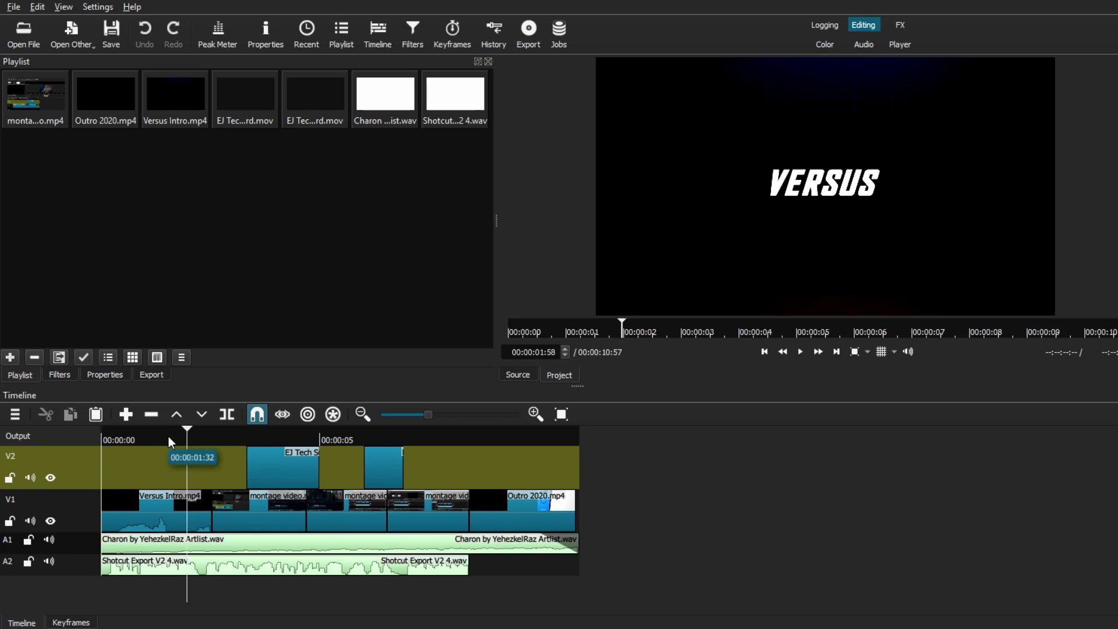
left_click(169, 436)
left_click(102, 436)
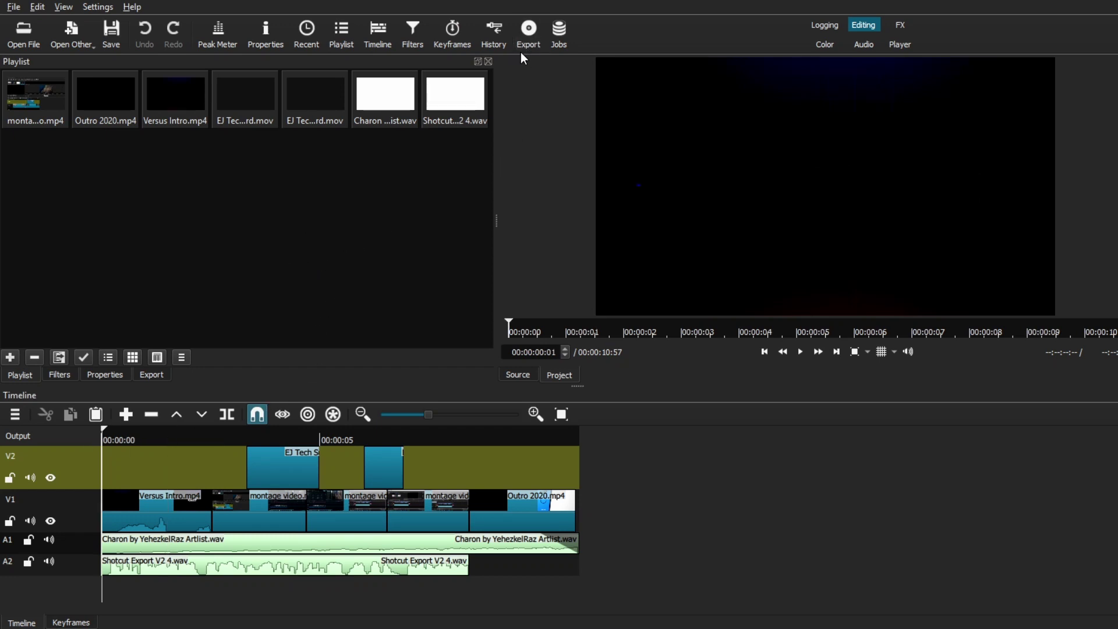
- Browse the export presets, try H.264 High Profile, then settle on lossless H.264
left_click(153, 375)
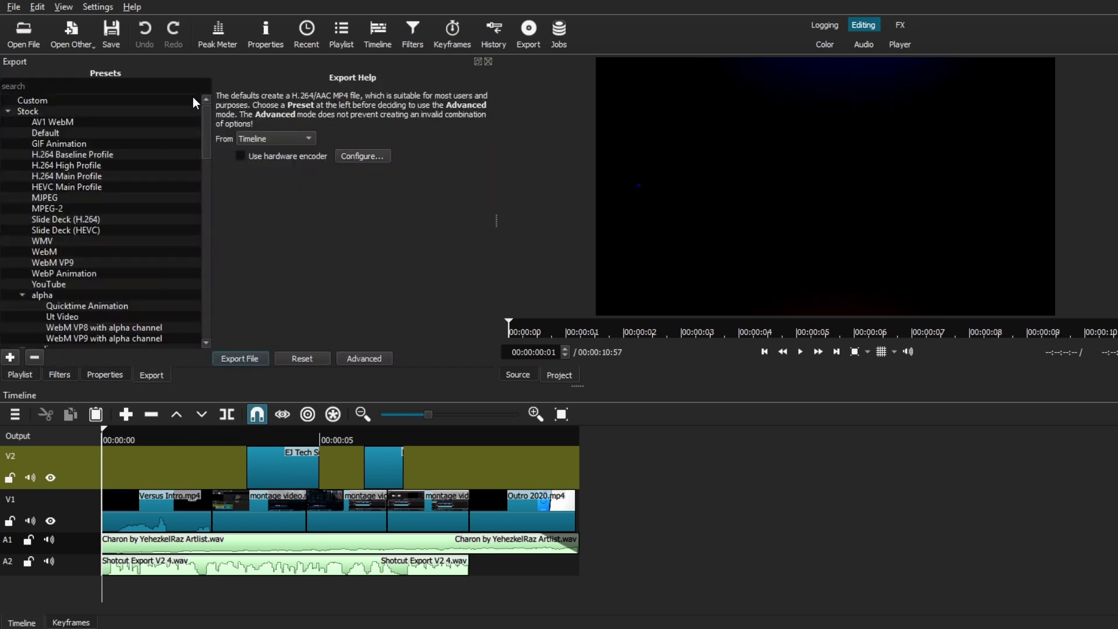
mouse_move(205, 131)
left_mouse_down()
mouse_move(206, 173)
mouse_move(209, 118)
left_mouse_up()
left_click(88, 168)
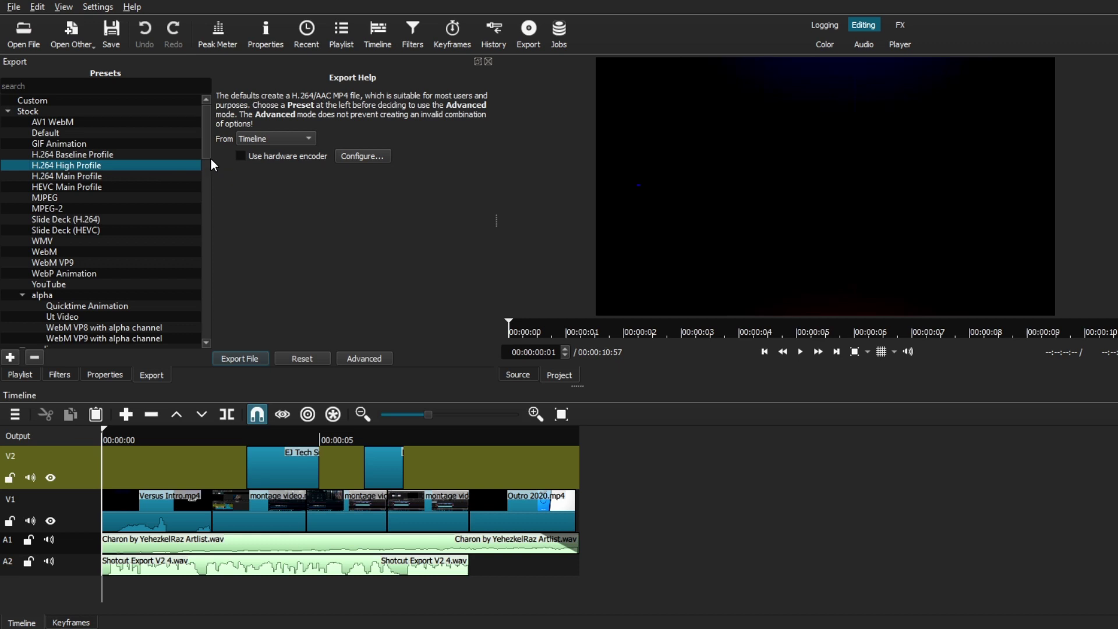
left_click_drag(205, 151, 187, 309)
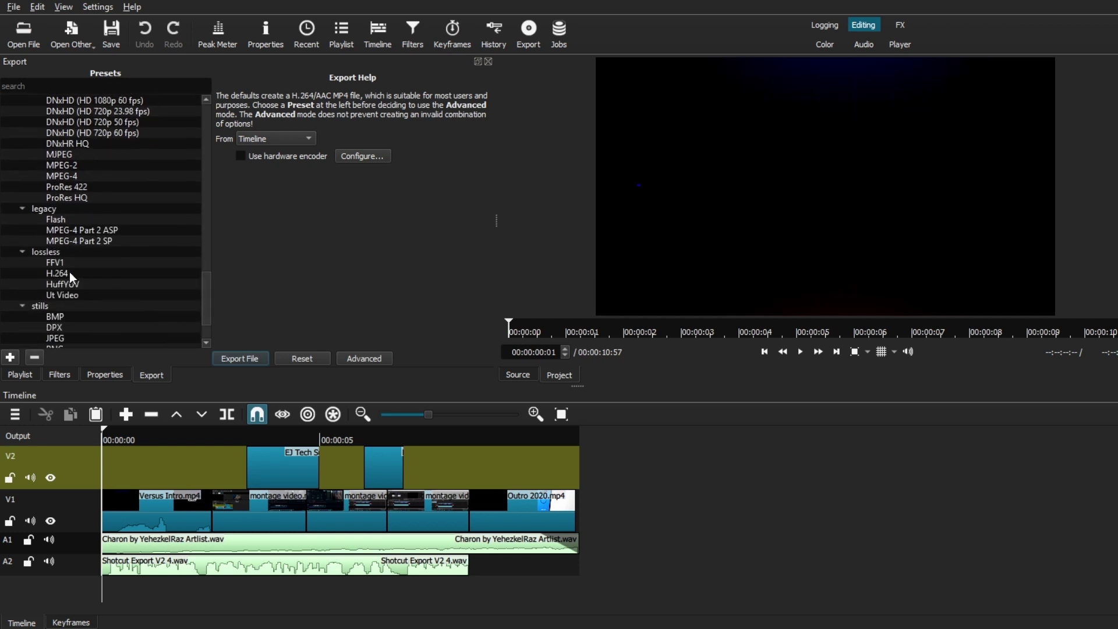
left_click(92, 272)
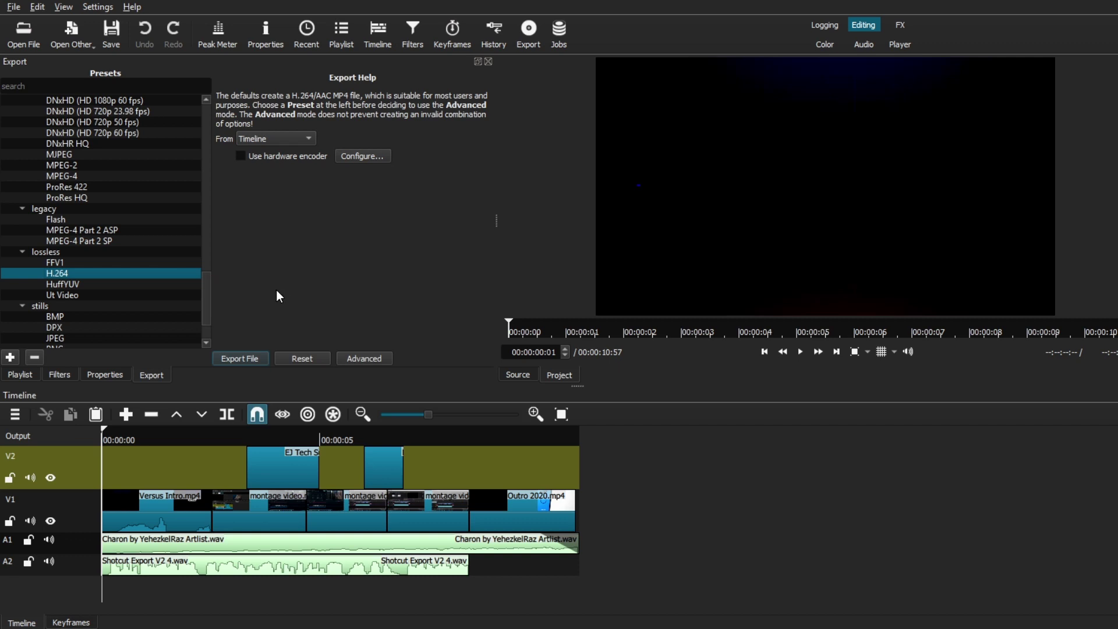
scroll(208, 256, "up", 4)
- Compare the YouTube preset, then reselect H.264 High Profile as the export preset
scroll(206, 169, "up", 8)
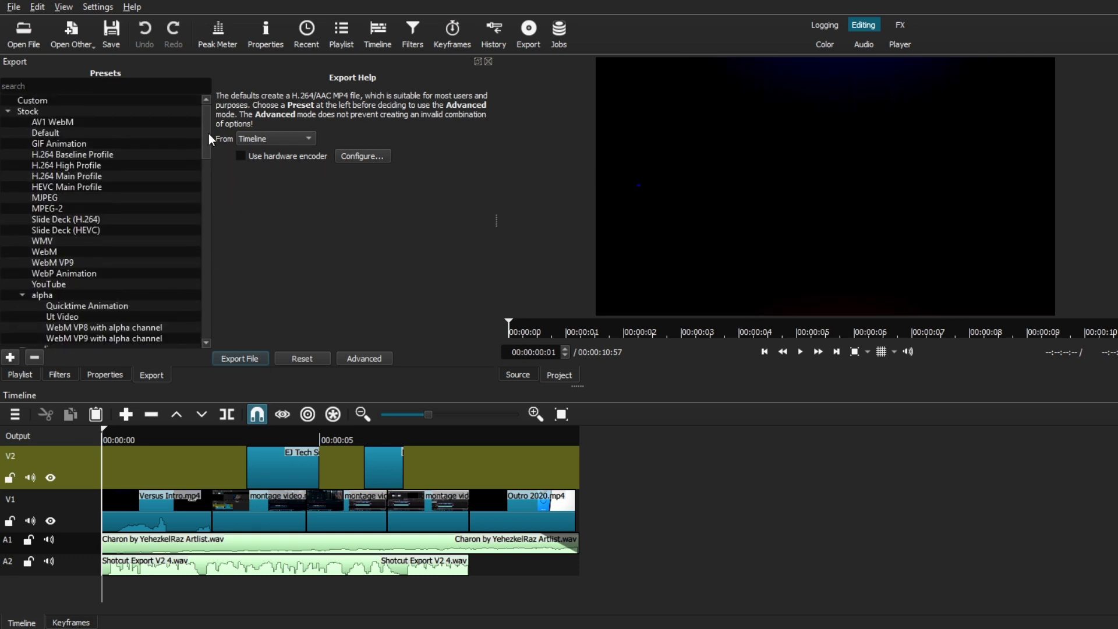
left_click(87, 166)
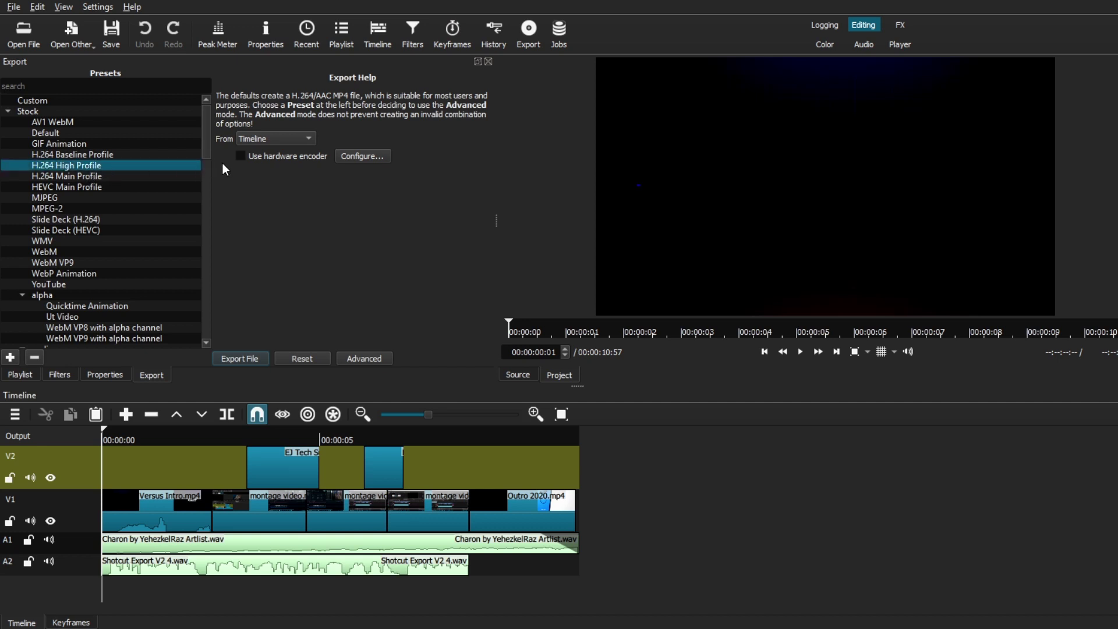
left_click(60, 284)
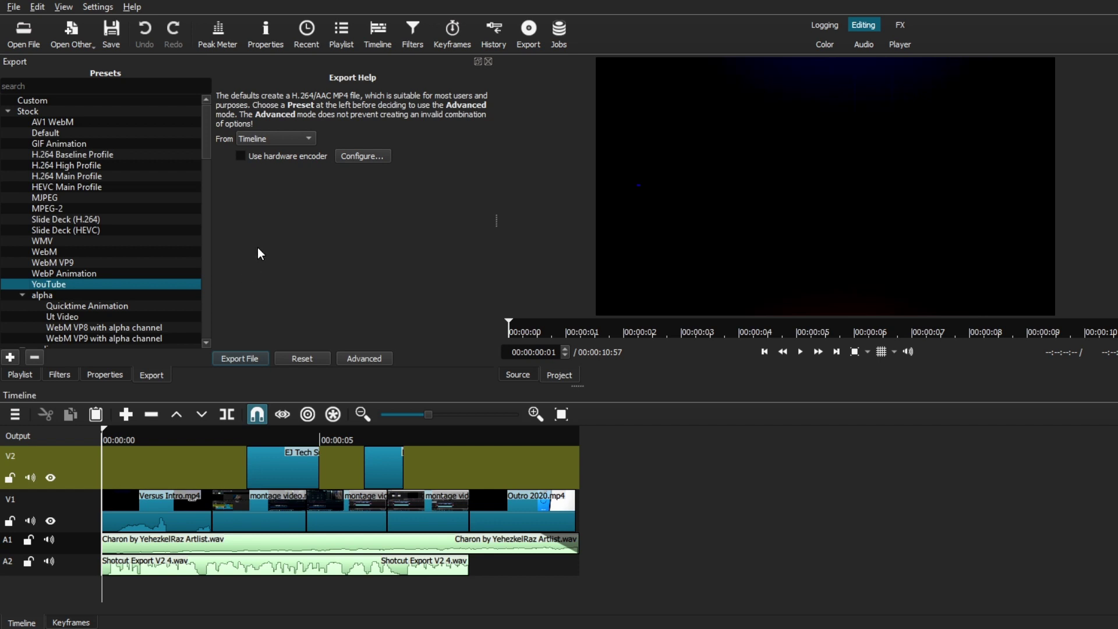
left_click(85, 165)
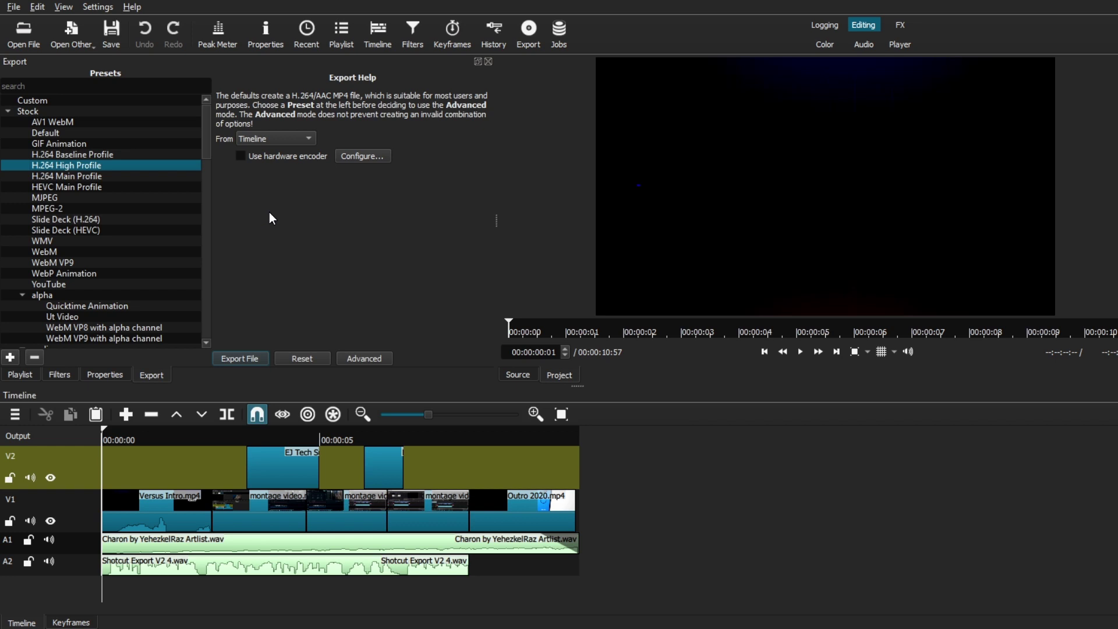
left_click(278, 138)
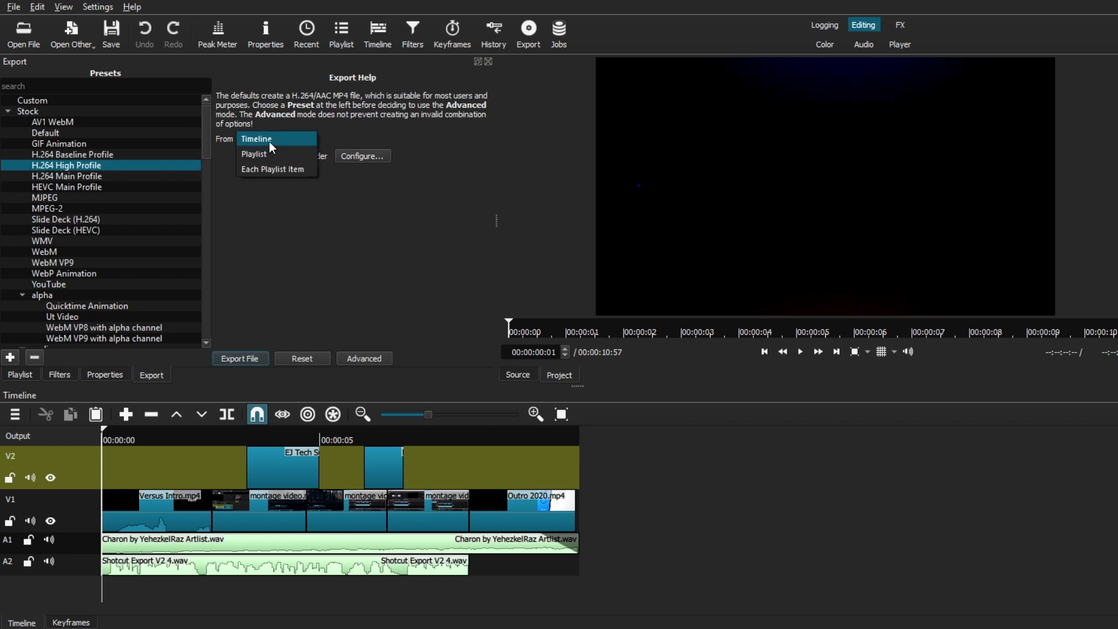
left_click(271, 138)
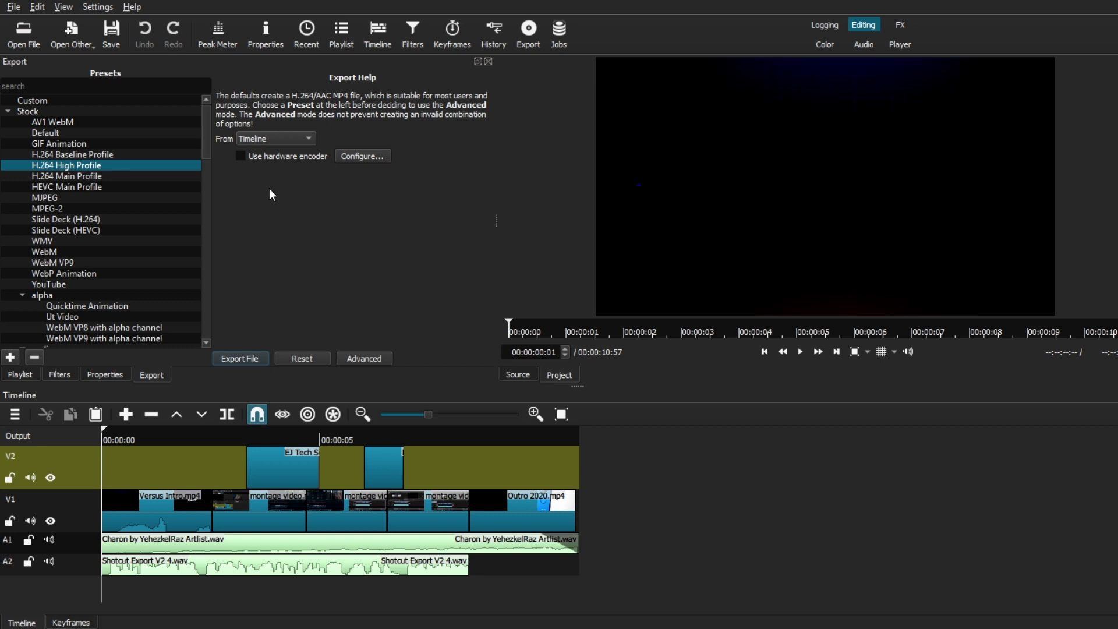
left_click(358, 157)
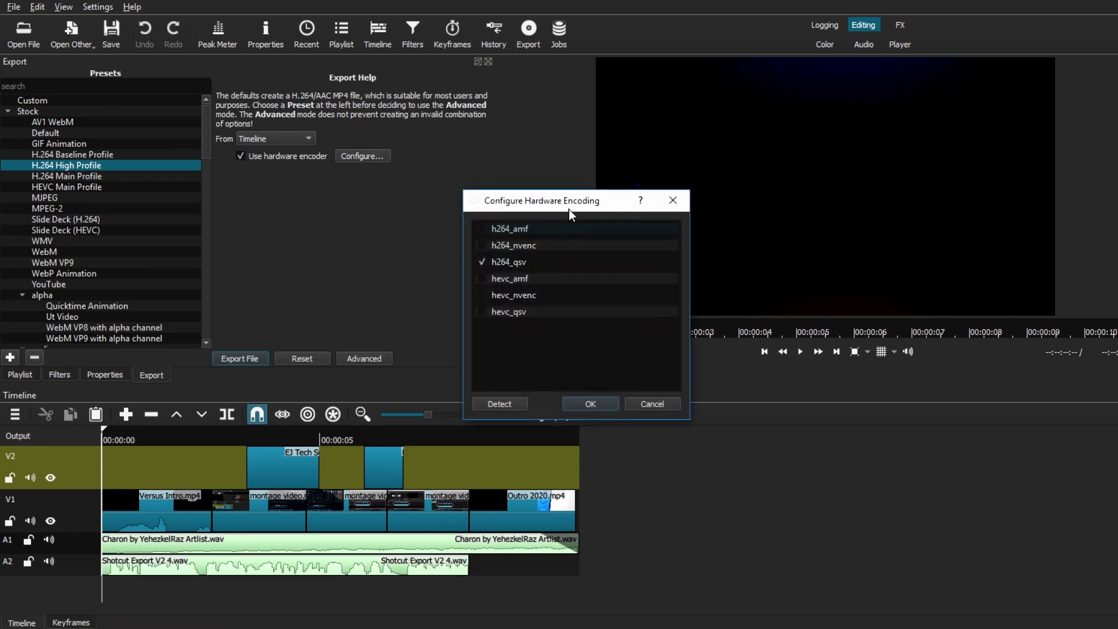
left_click(671, 203)
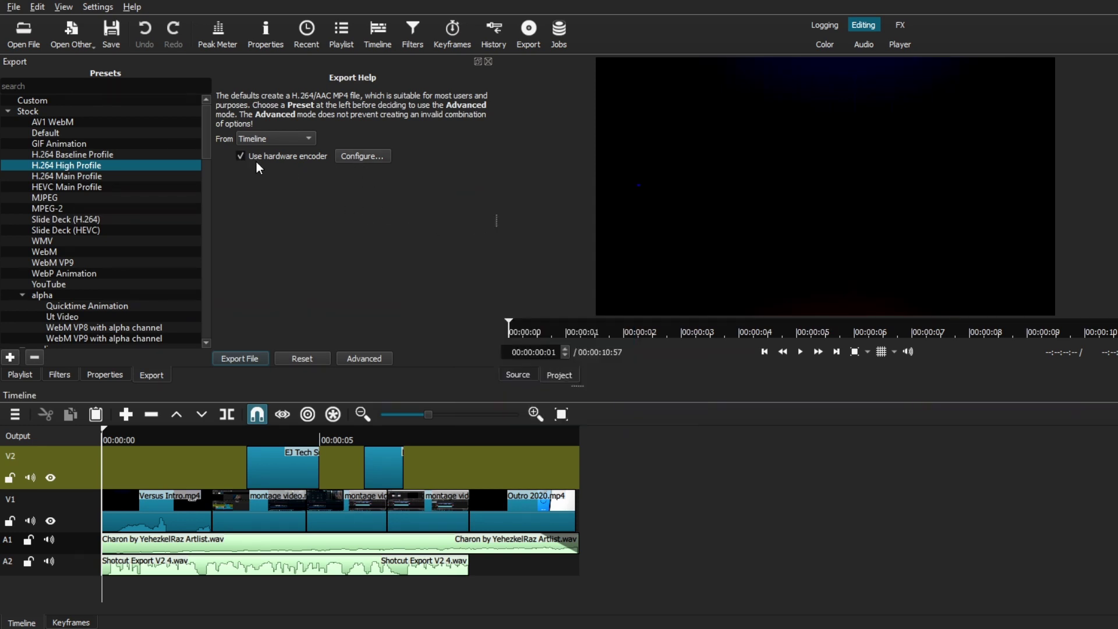
left_click(241, 155)
- Show the advanced settings and keep 60 fps and Progressive scan for the 1920x1080 mp4
left_click(375, 359)
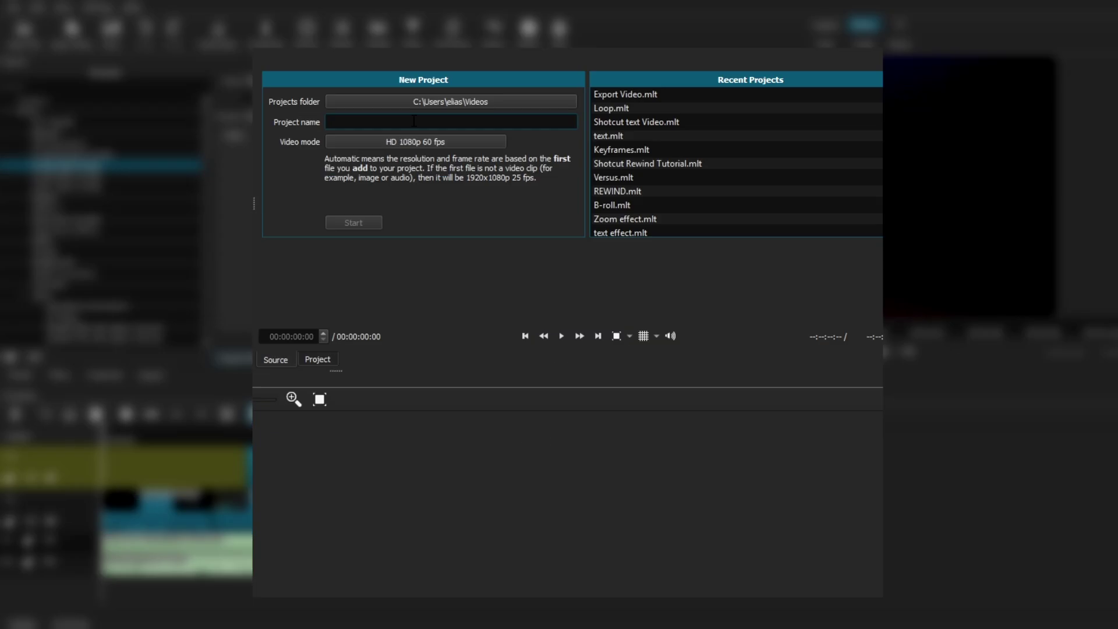
type("Test")
left_click(401, 142)
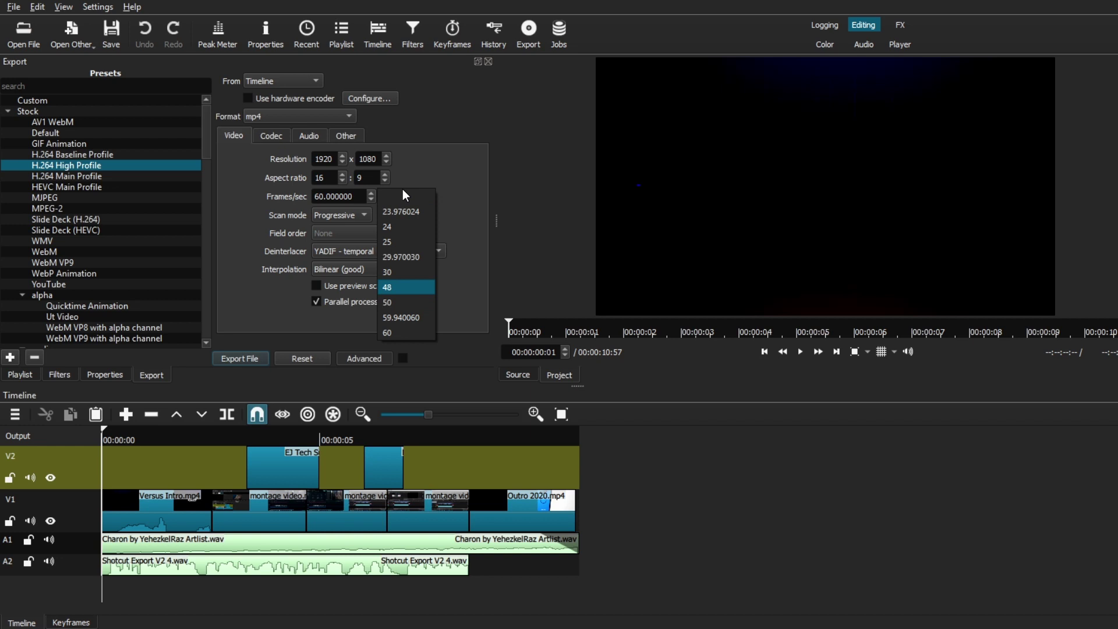
left_click(413, 174)
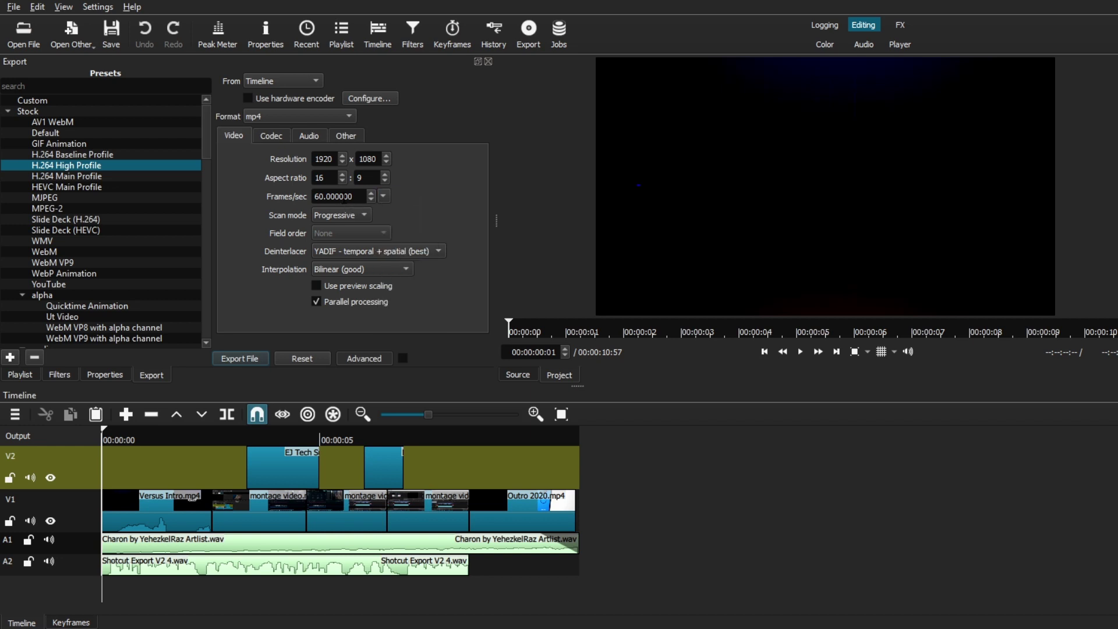
left_click(363, 214)
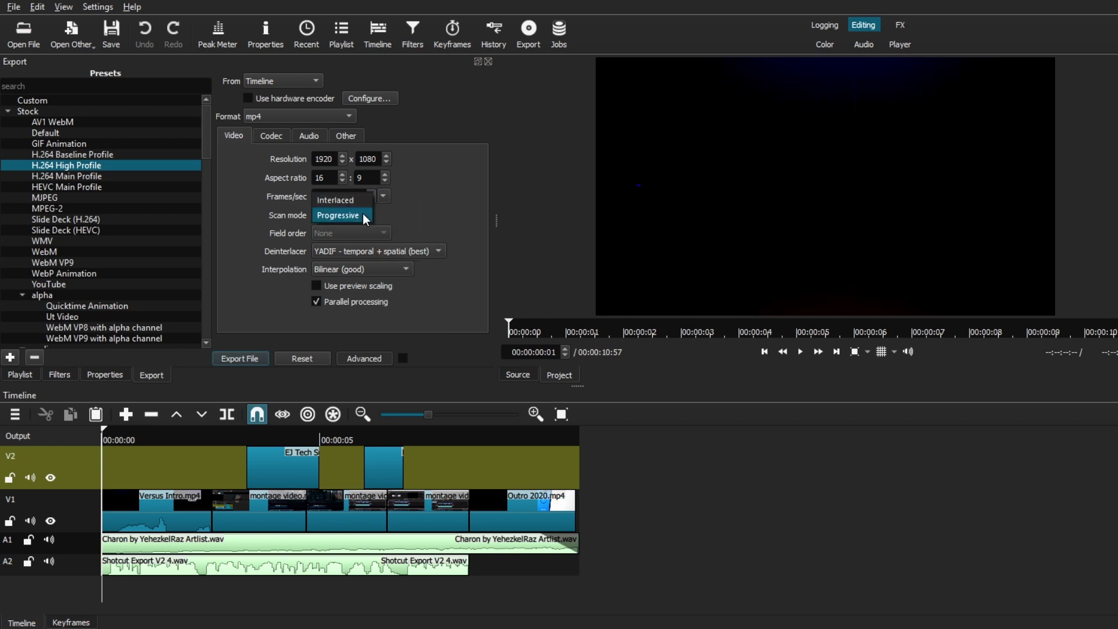
left_click(358, 217)
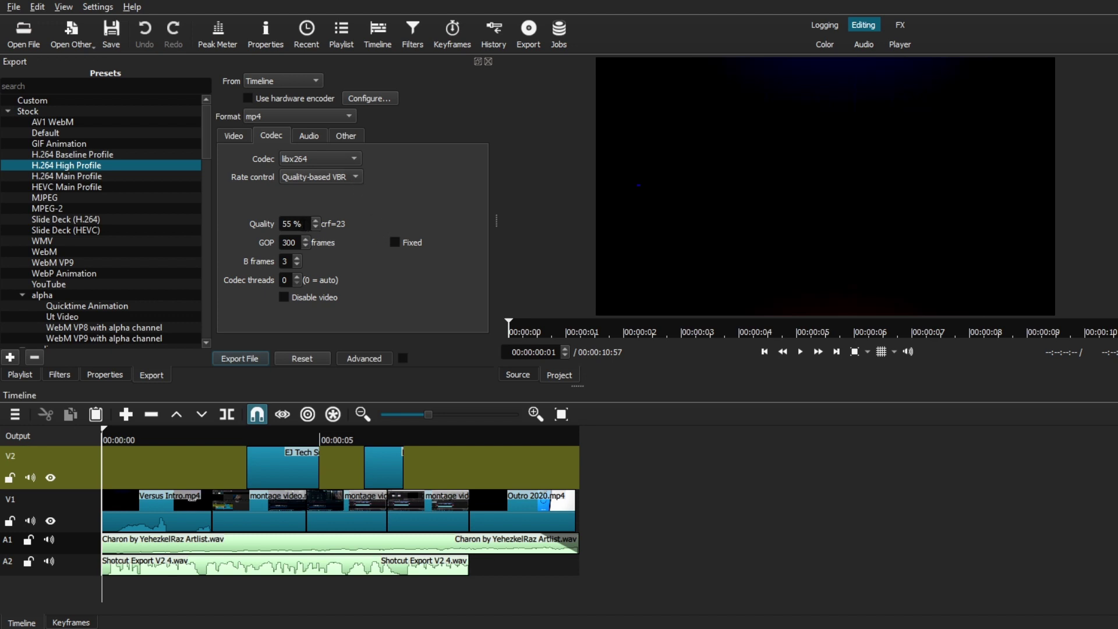
- Change the libx264 Quality from 55% to 85% (crf=8)
double_click(287, 223)
type("85")
key("BackSpace")
key("BackSpace")
type("100")
key("BackSpace")
key("BackSpace")
key("BackSpace")
type("85")
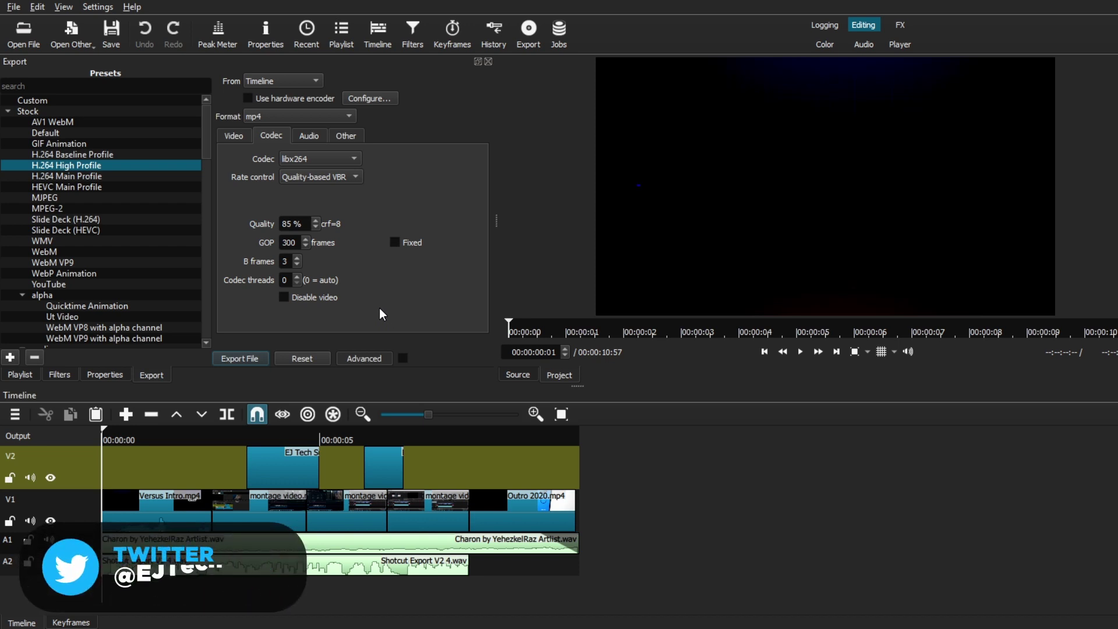
- Check the Audio tab's 48000 sample rate and the Other tab, then return to Video
left_click(304, 137)
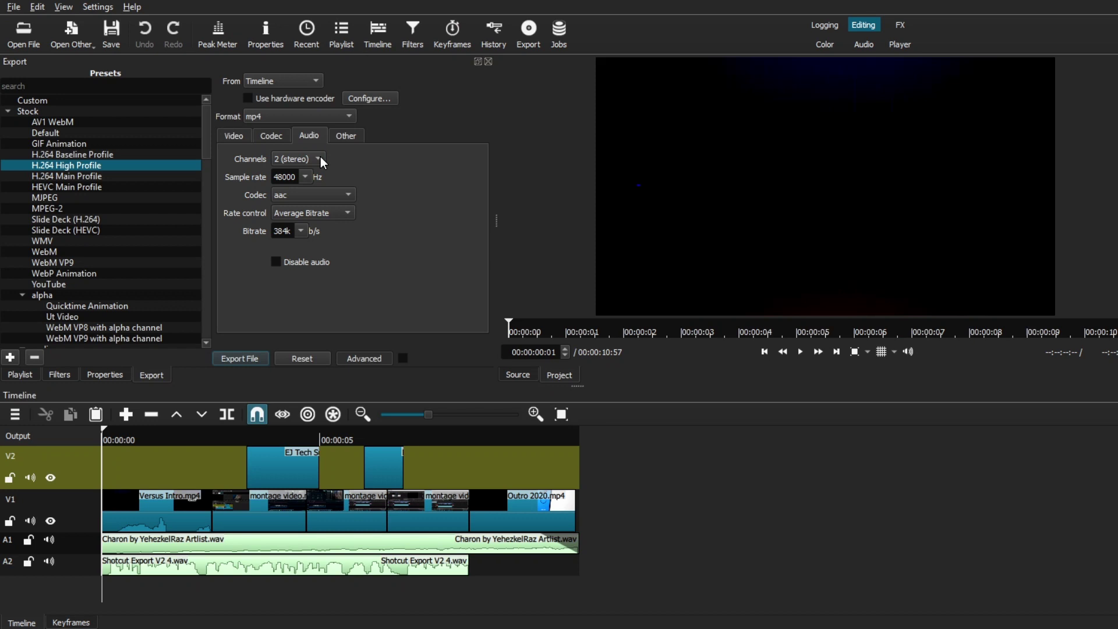
left_click(309, 173)
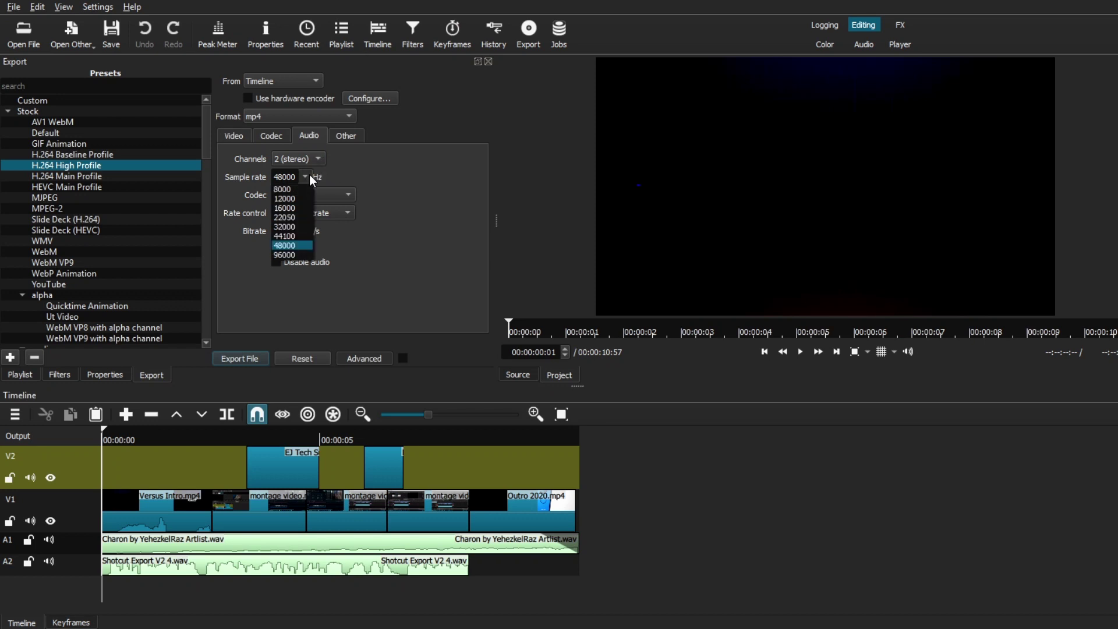
left_click(309, 174)
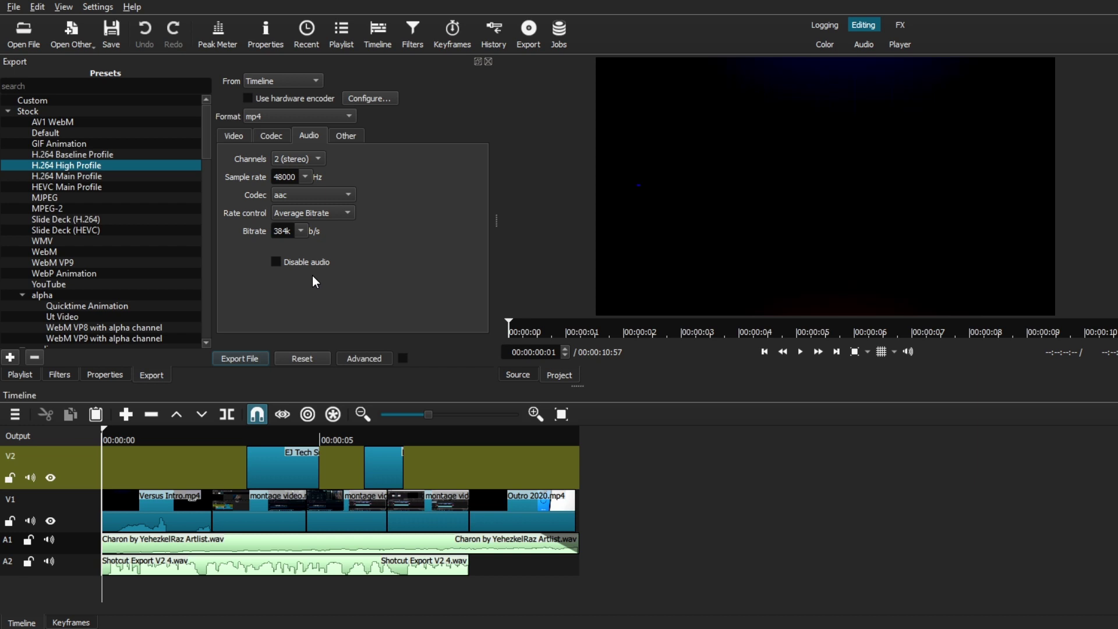
left_click(350, 139)
left_click(232, 138)
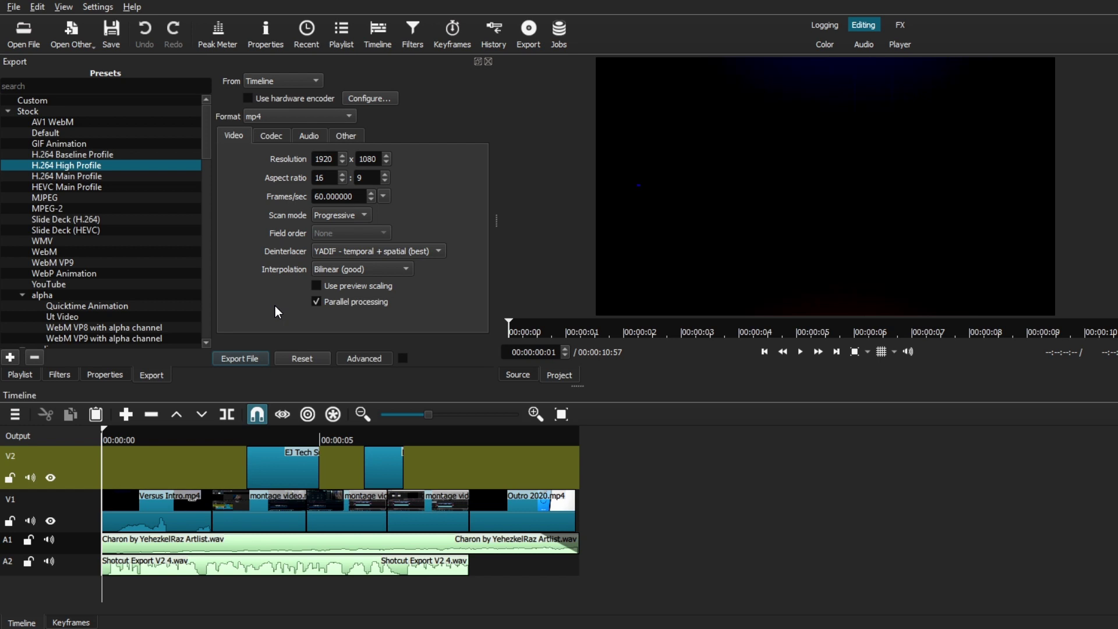
- Export the timeline as Export Video.mp4 into the Youtube Creator folder
left_click(245, 359)
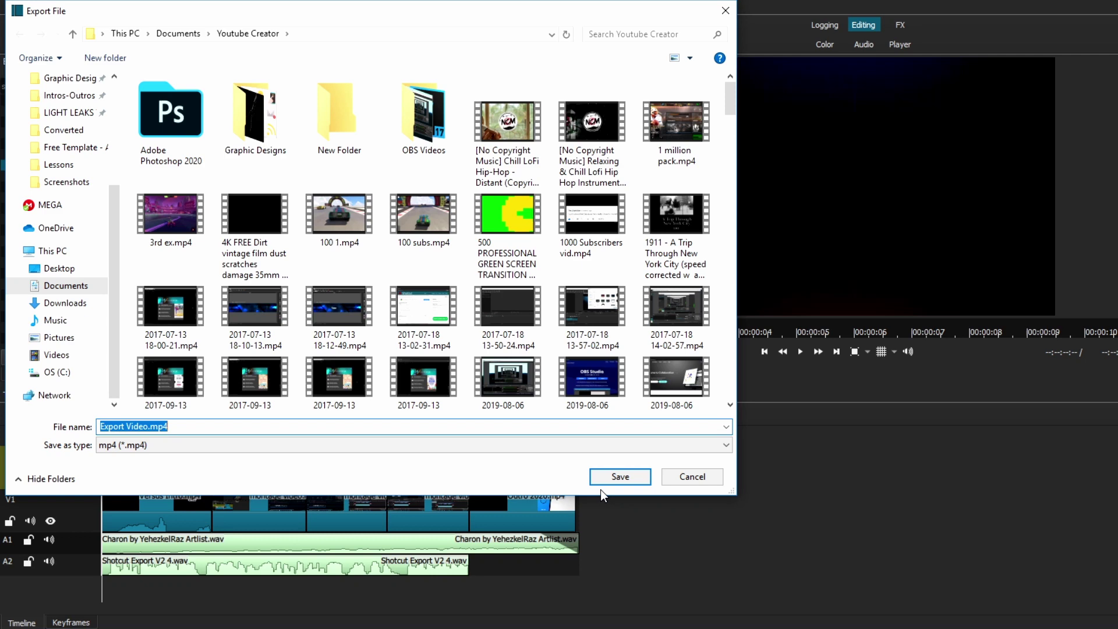
left_click(620, 477)
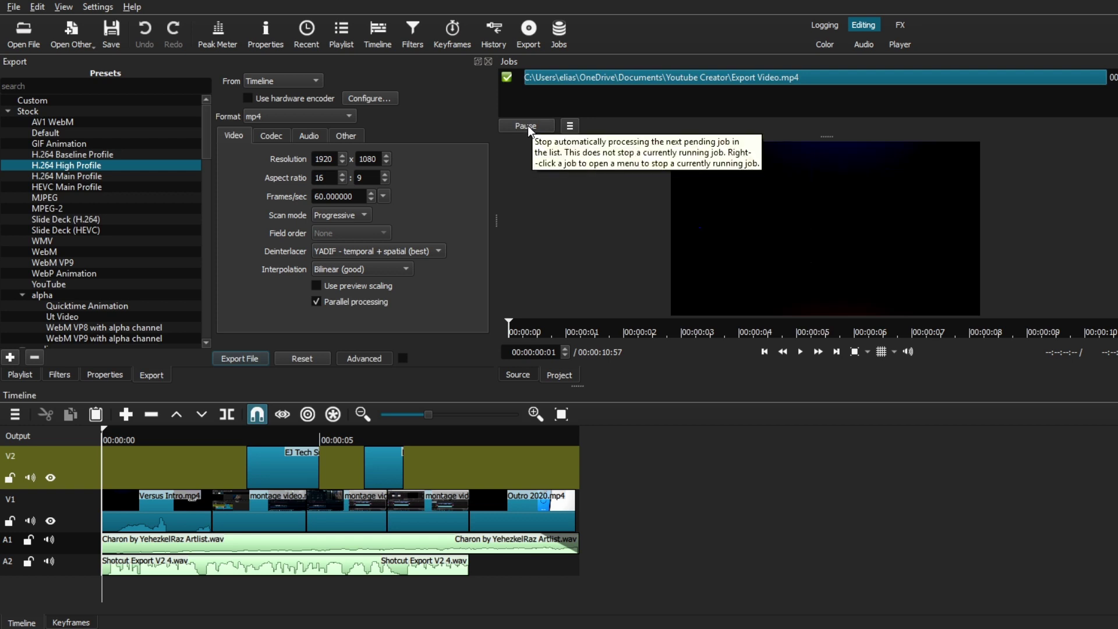
- Remove finished jobs from the Jobs list and close the Jobs panel
left_click(571, 127)
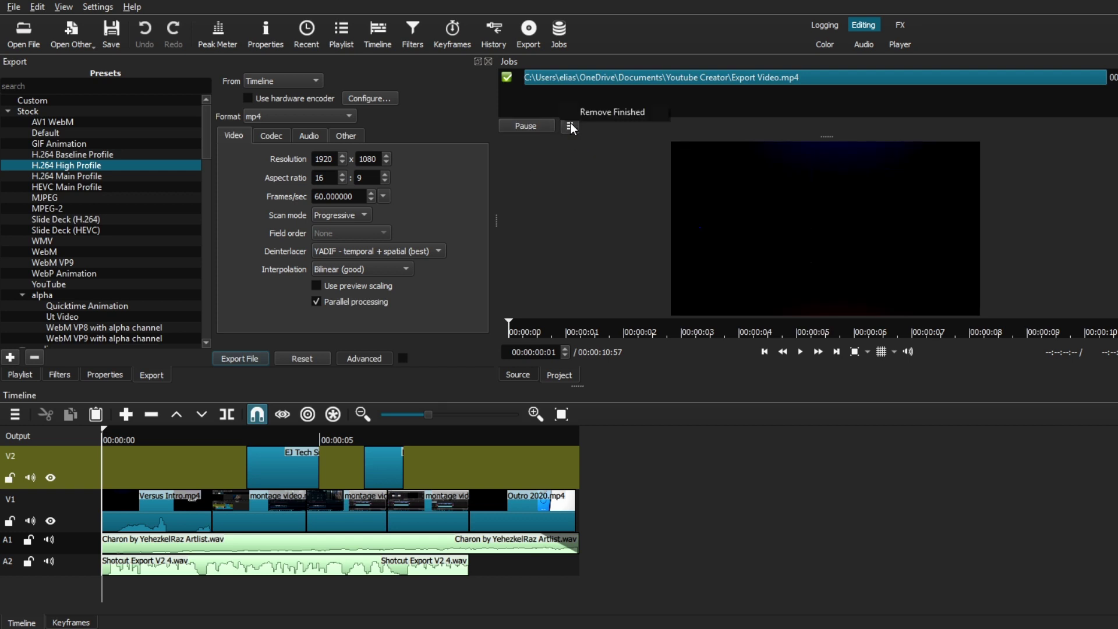
left_click(604, 112)
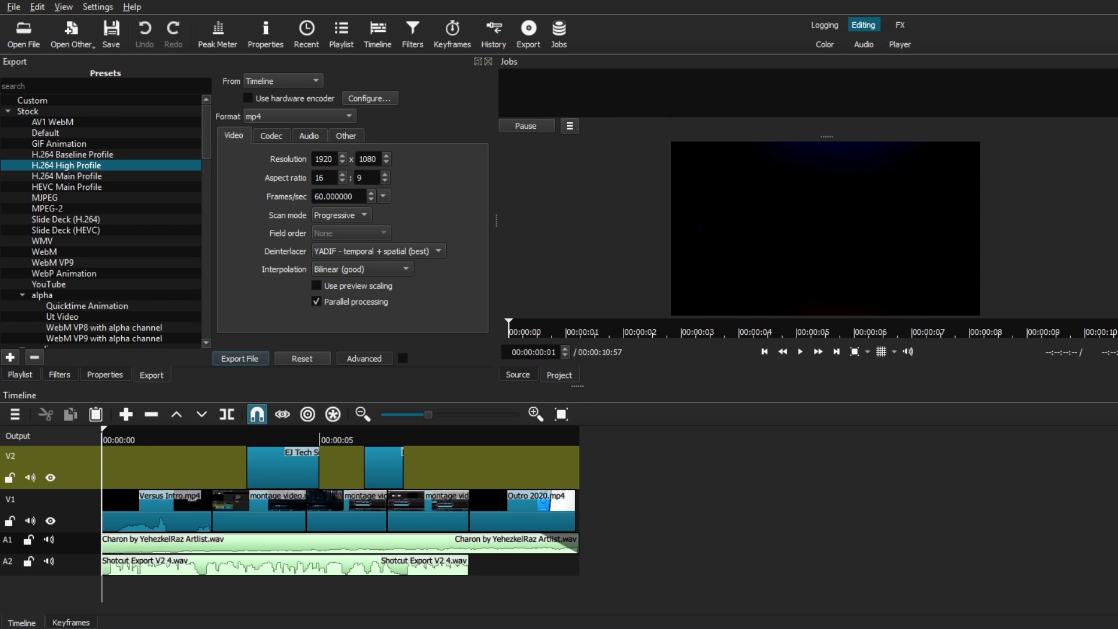
left_click(1112, 61)
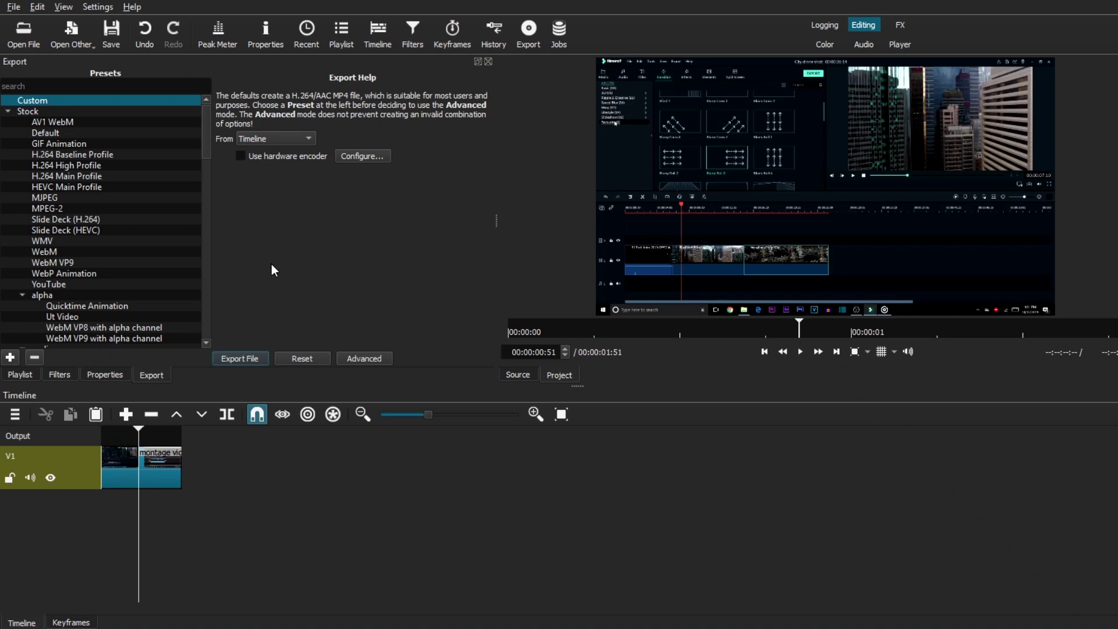
- Choose the GIF Animation stock preset (gif, 1920x1080, 16:9, 60 fps)
left_click(72, 146)
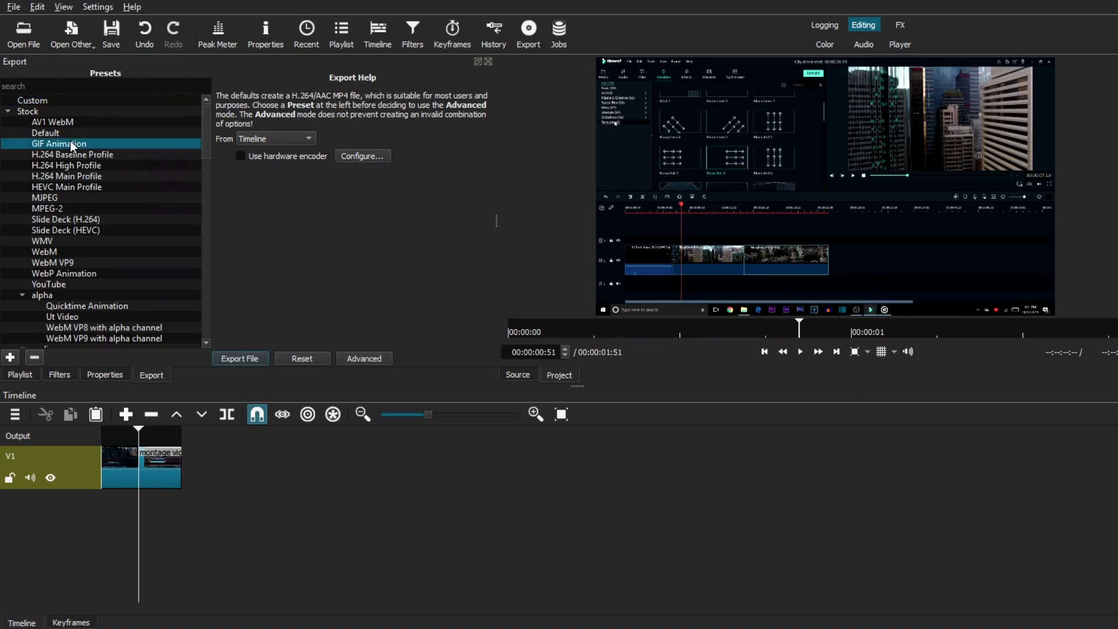
- Review the GIF preset's Codec (55% quality), Audio (disabled), Other and Video tabs
left_click(357, 359)
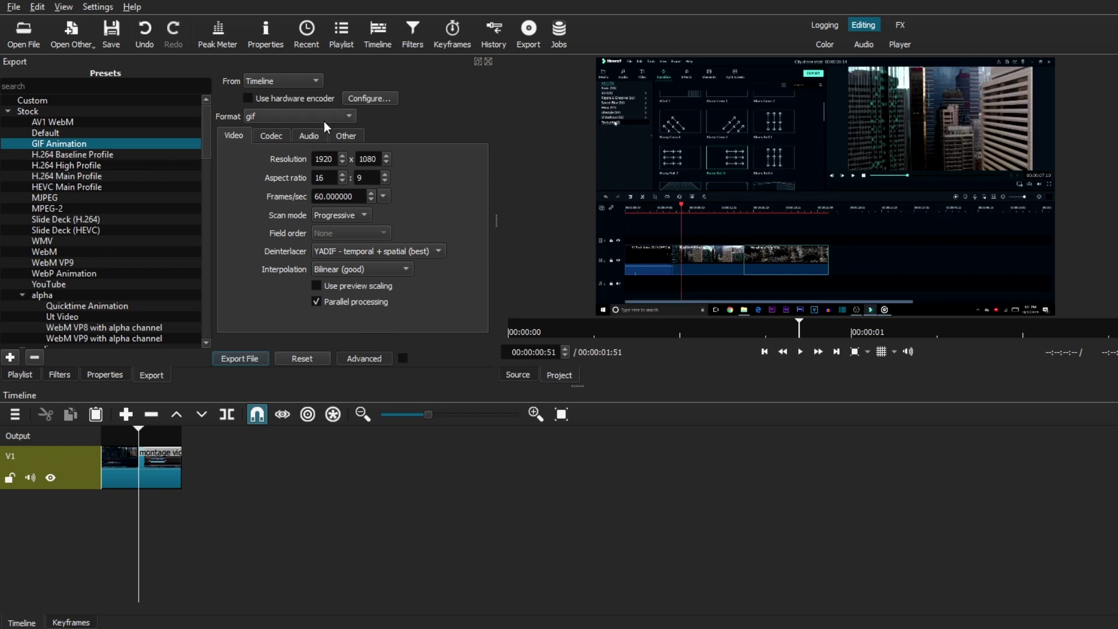
left_click(271, 137)
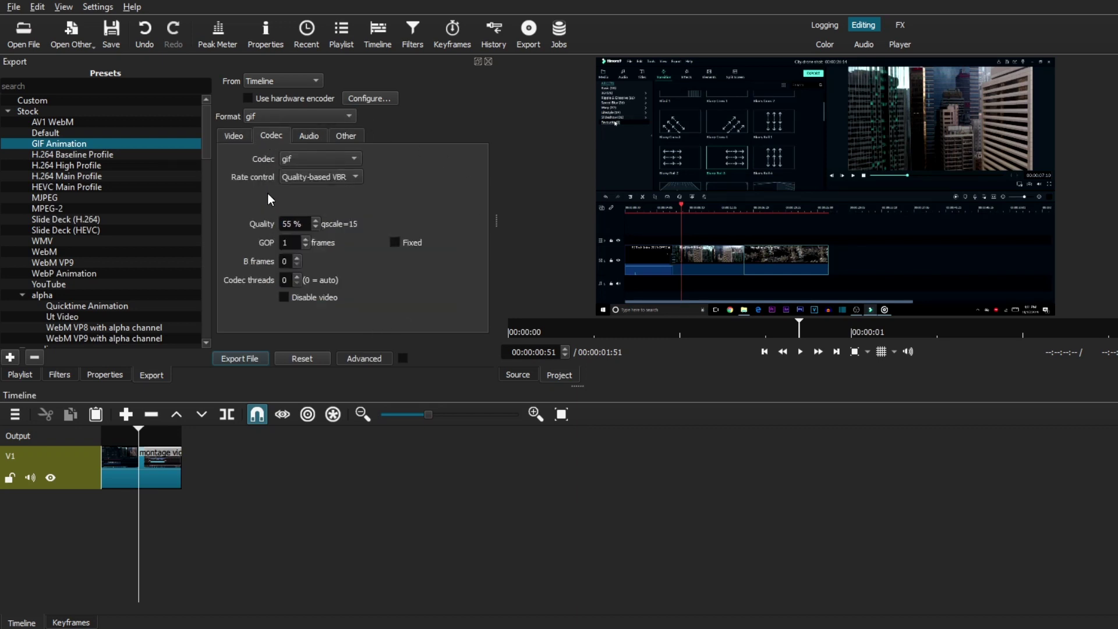
left_click(305, 136)
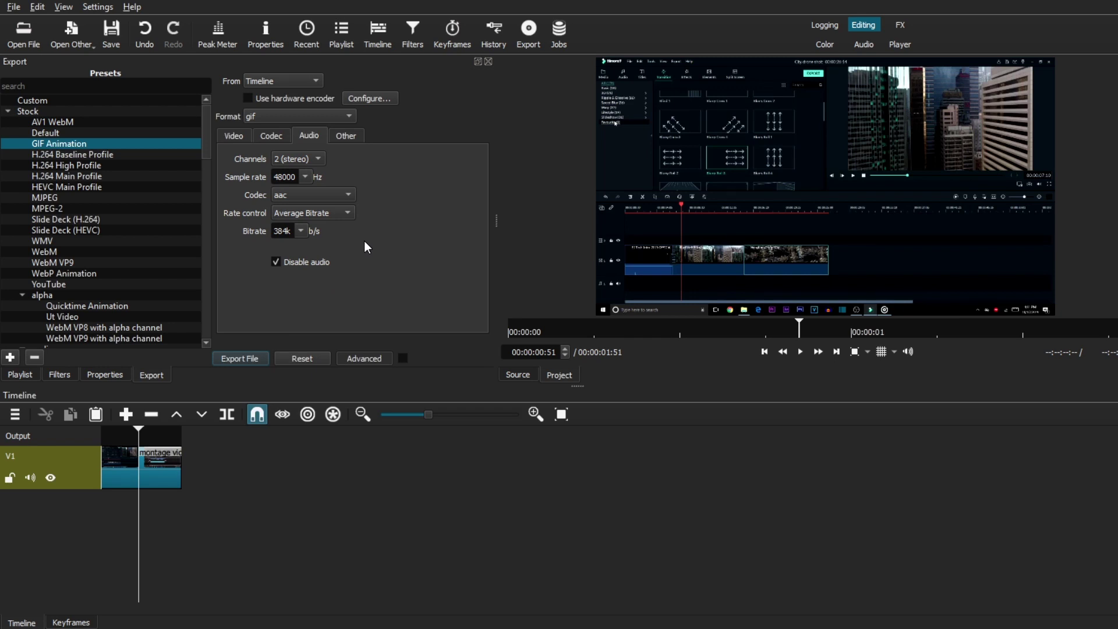
left_click(358, 139)
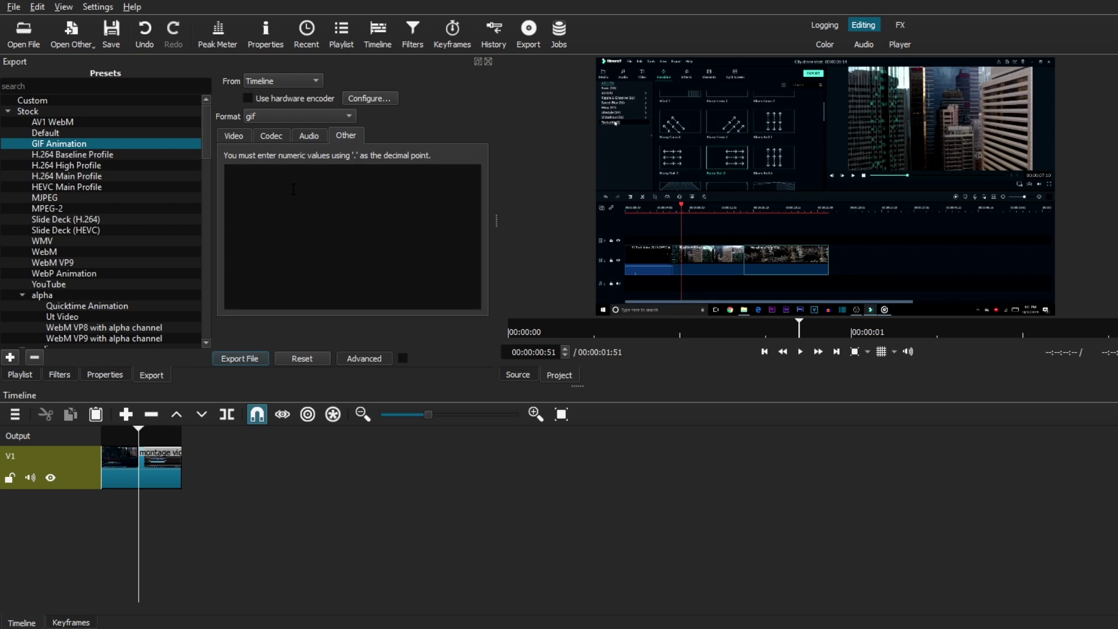
left_click(232, 135)
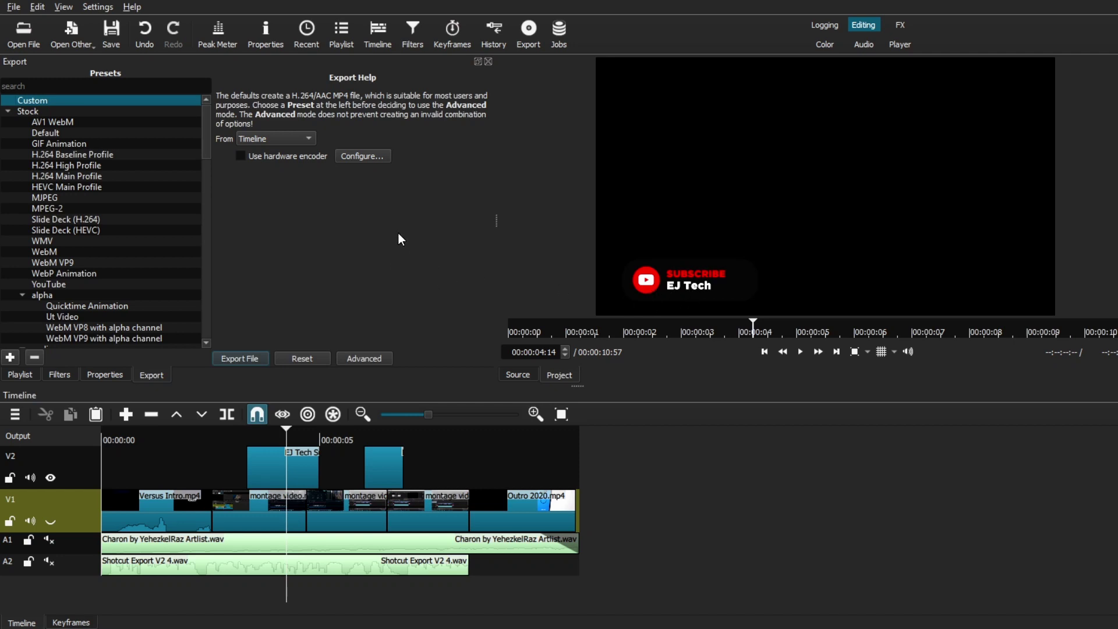
- Pick the alpha > Quicktime Animation preset and review its advanced Codec, Audio and Other tabs
scroll(120, 220, "down", 2)
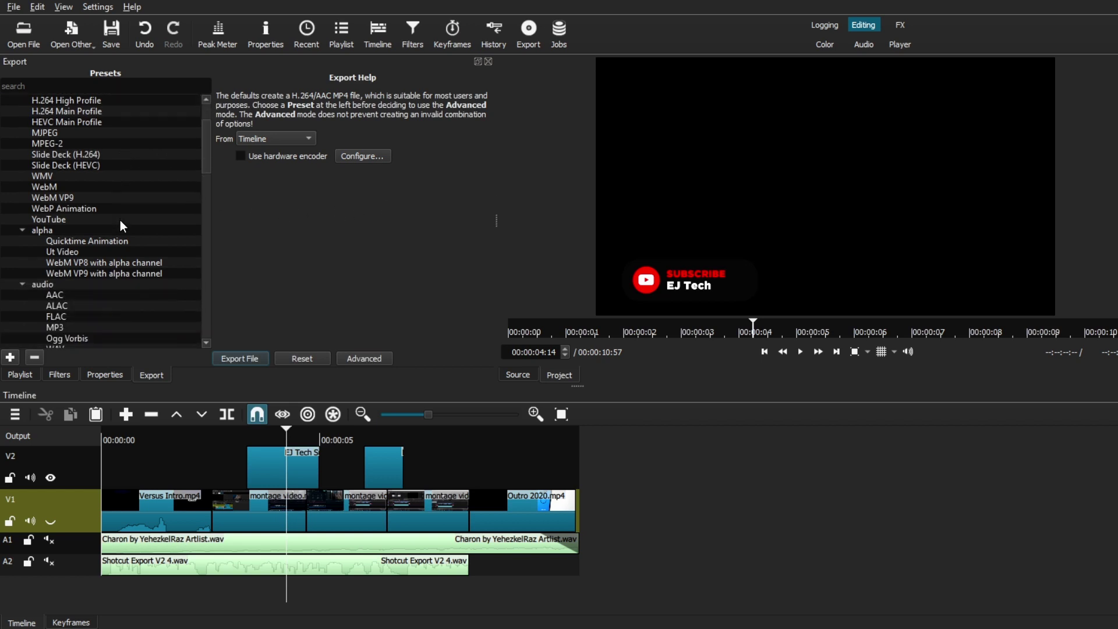
left_click(99, 242)
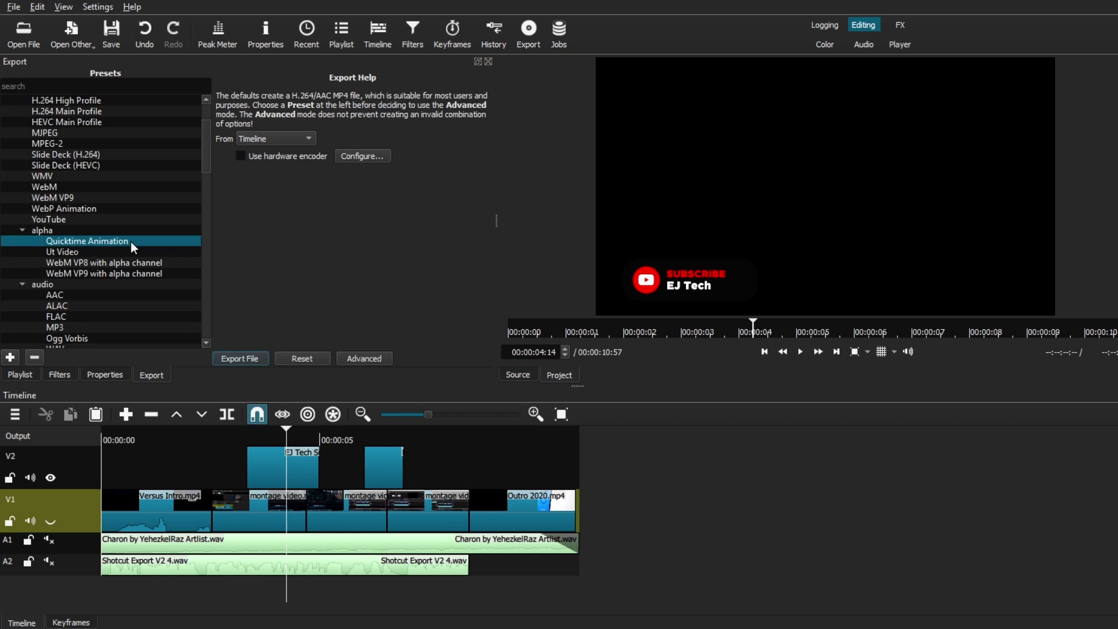
left_click(350, 355)
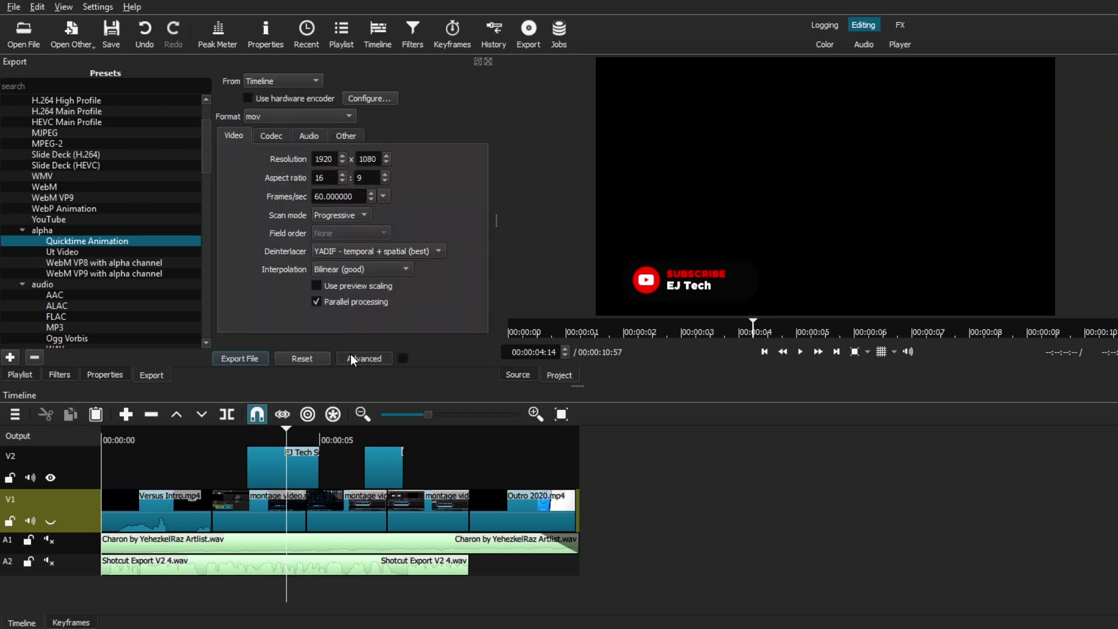
left_click(271, 138)
left_click(319, 138)
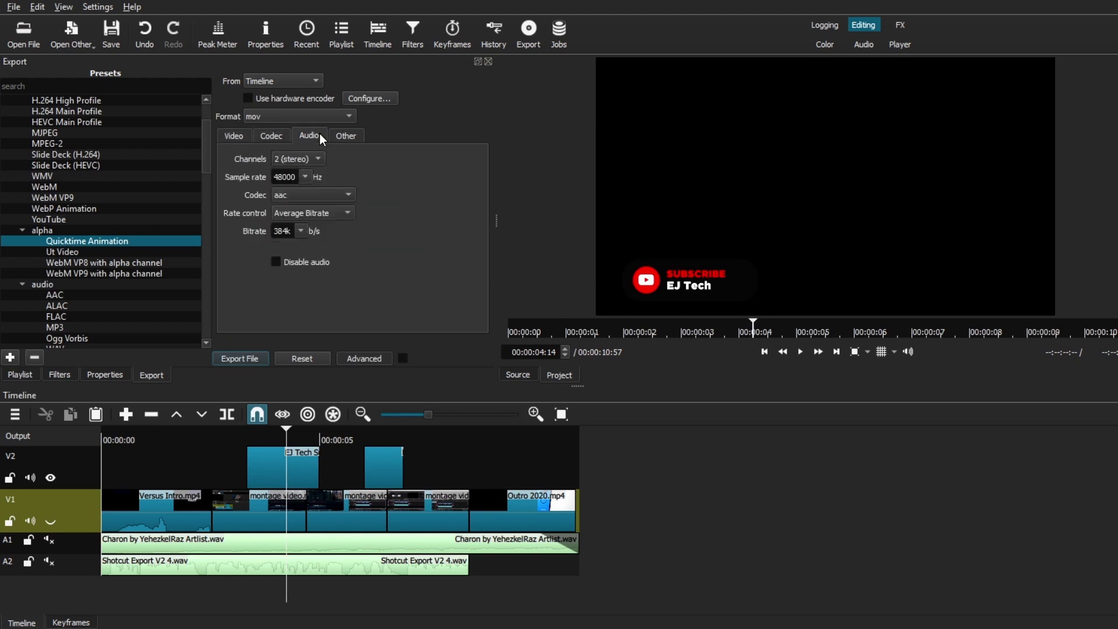
left_click(354, 141)
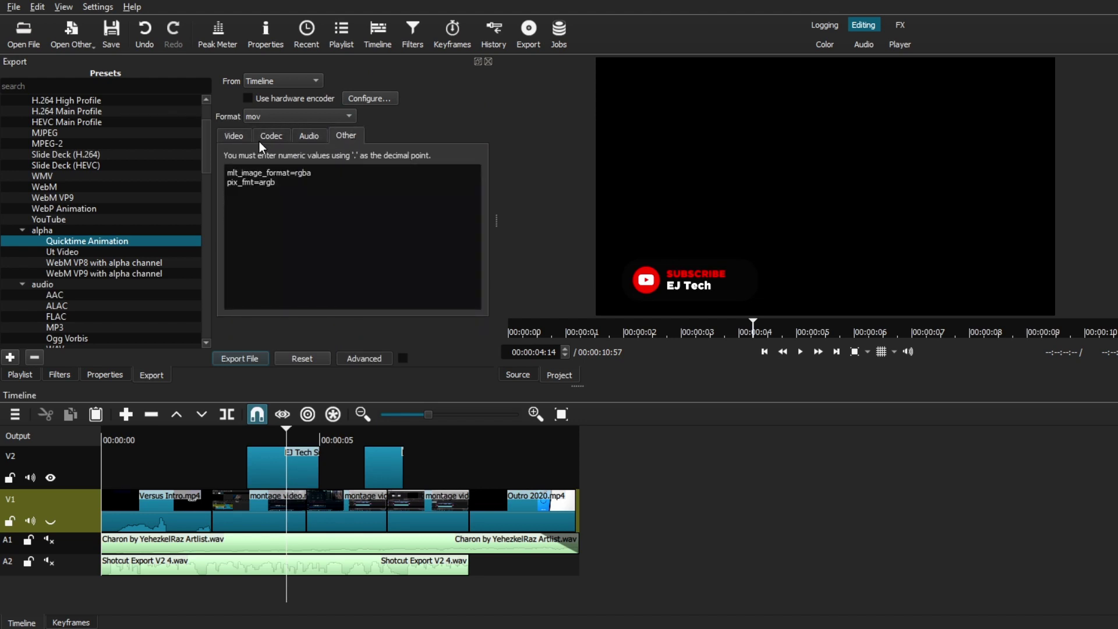
left_click(240, 141)
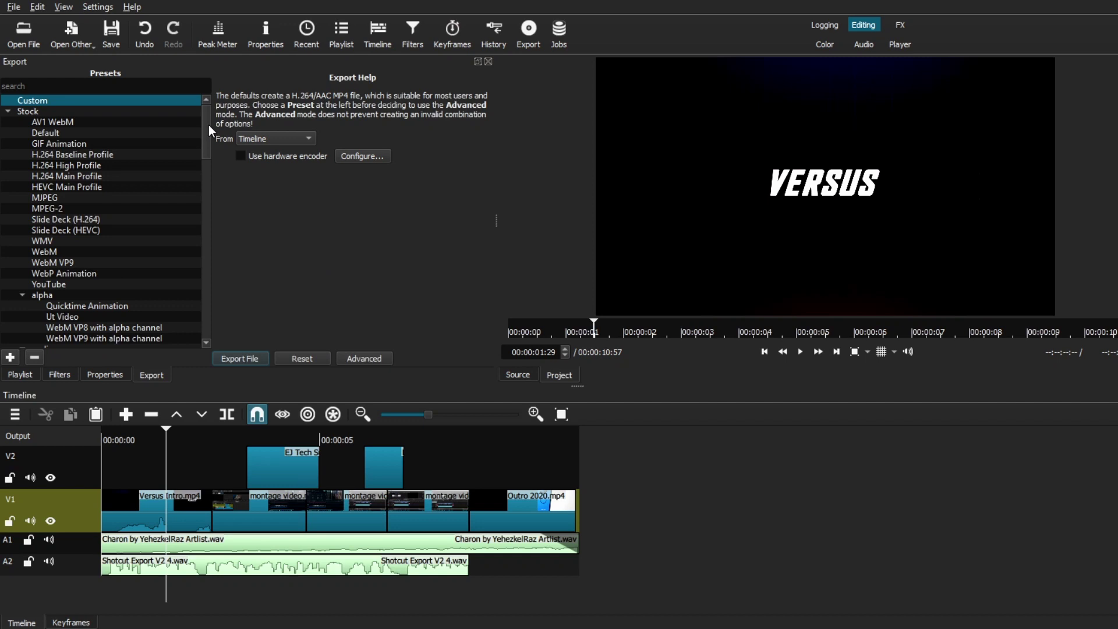
- Pick the audio > WAV preset and review its advanced Codec, Audio and Other tabs
left_click_drag(208, 125, 207, 169)
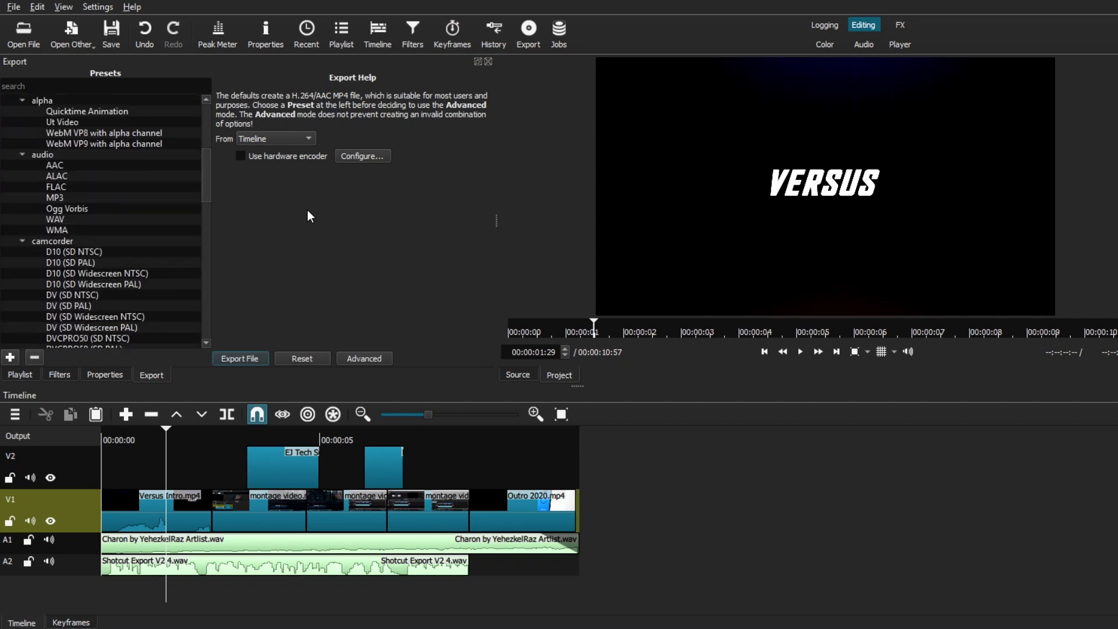
left_click(61, 219)
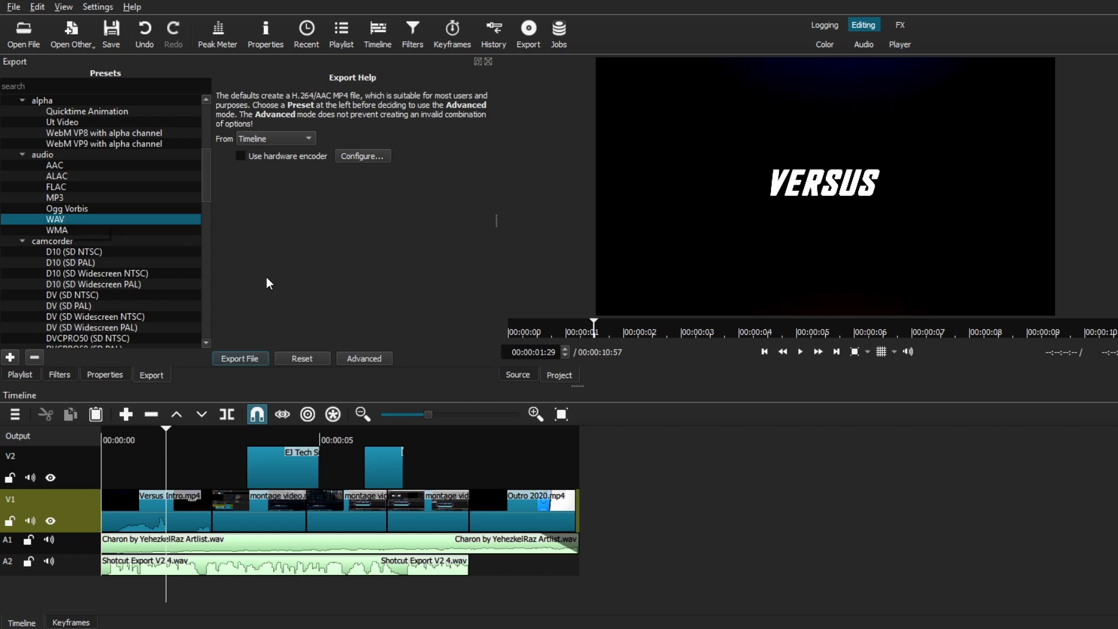
left_click(352, 359)
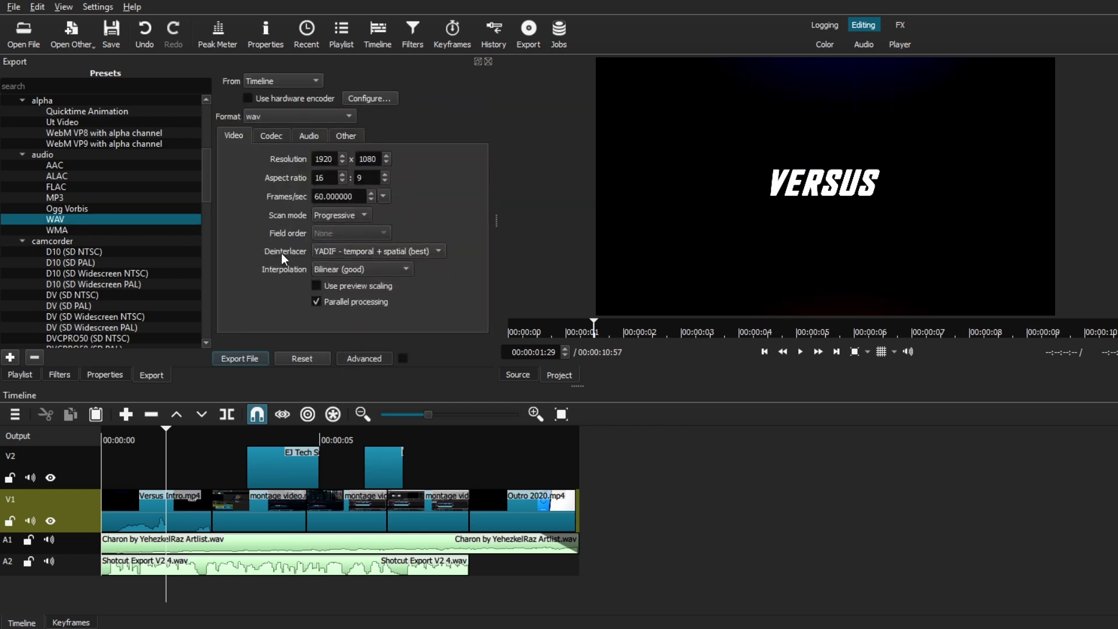
left_click(272, 139)
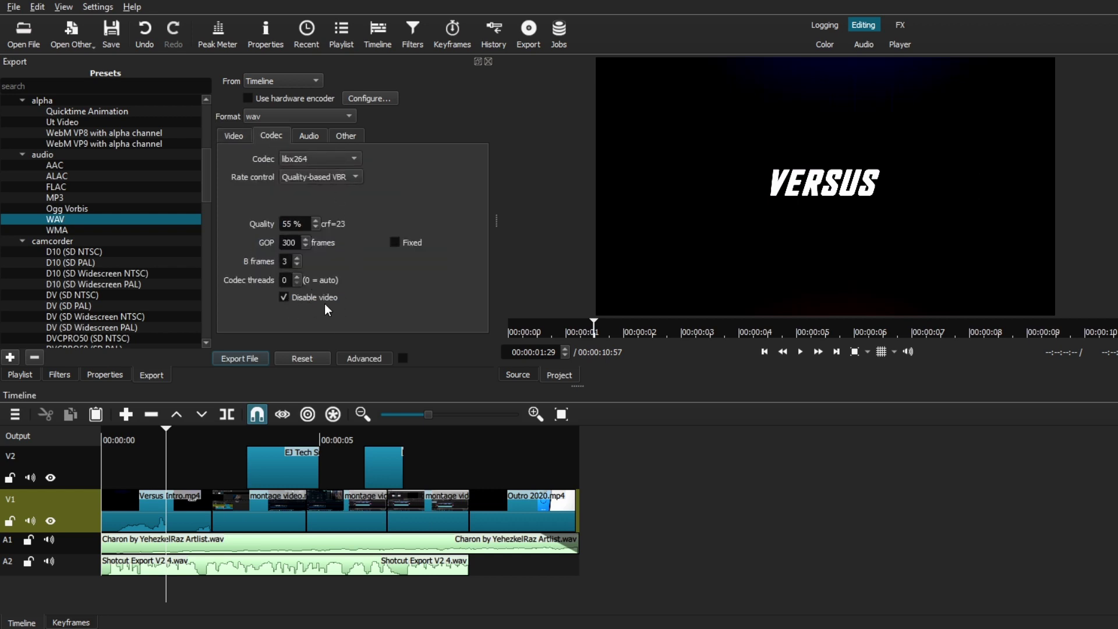
left_click(314, 139)
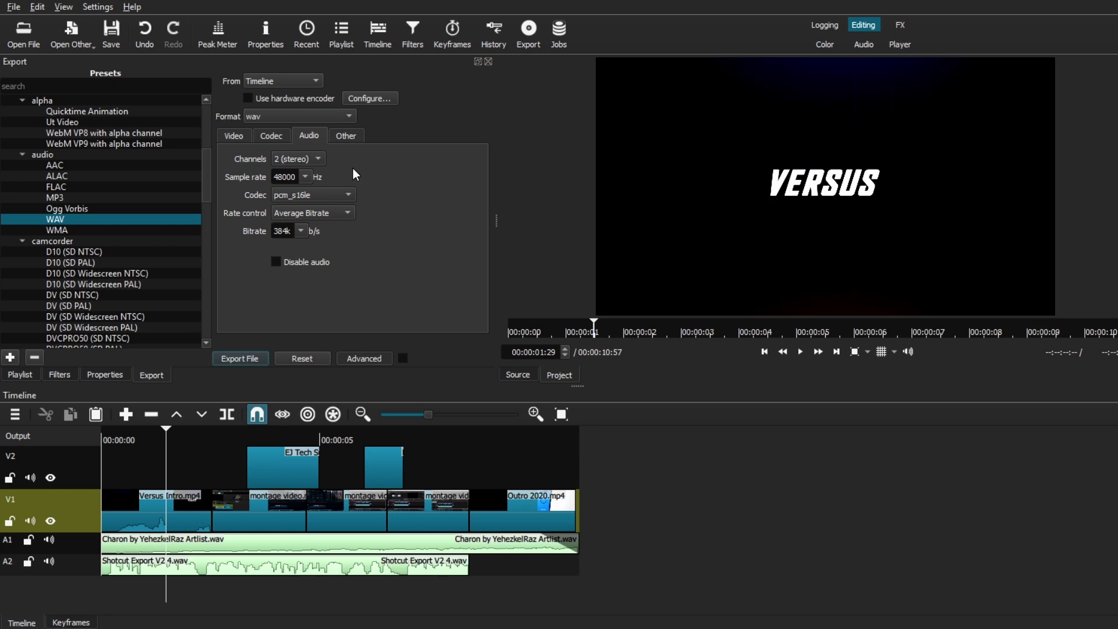
left_click(346, 136)
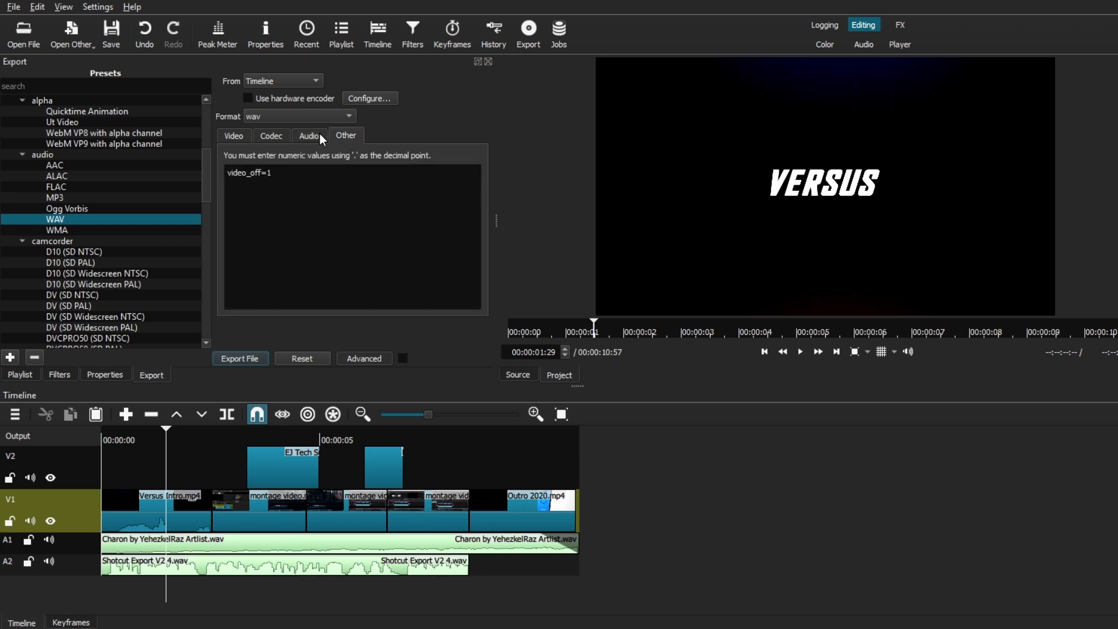
left_click(318, 135)
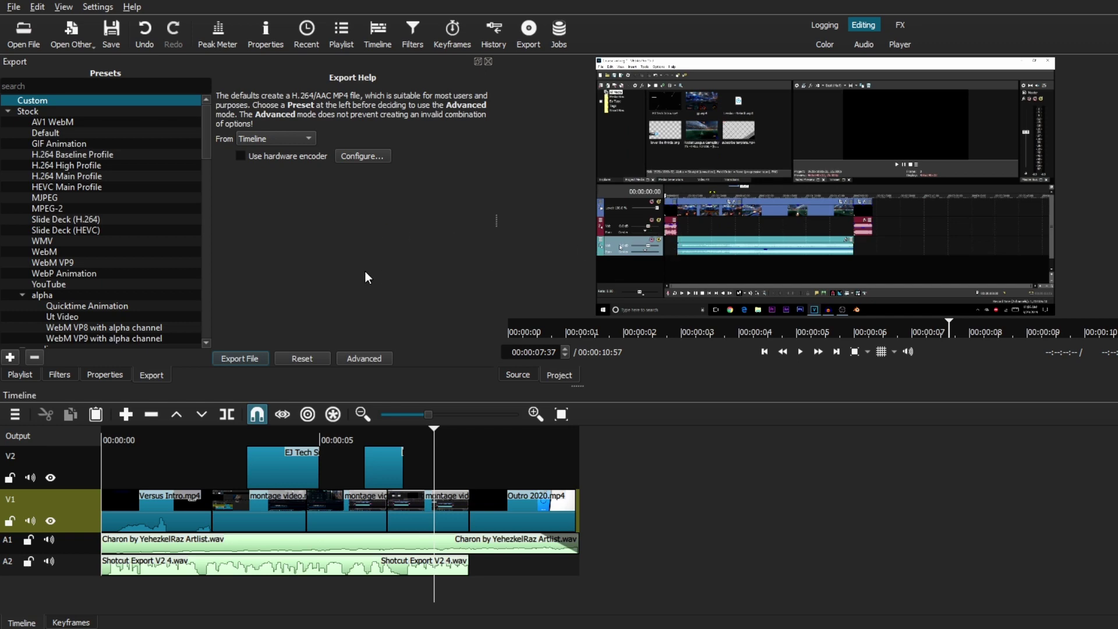
- Pick the stills > PNG preset and inspect its advanced Codec and Video settings
scroll(205, 304, "down", 15)
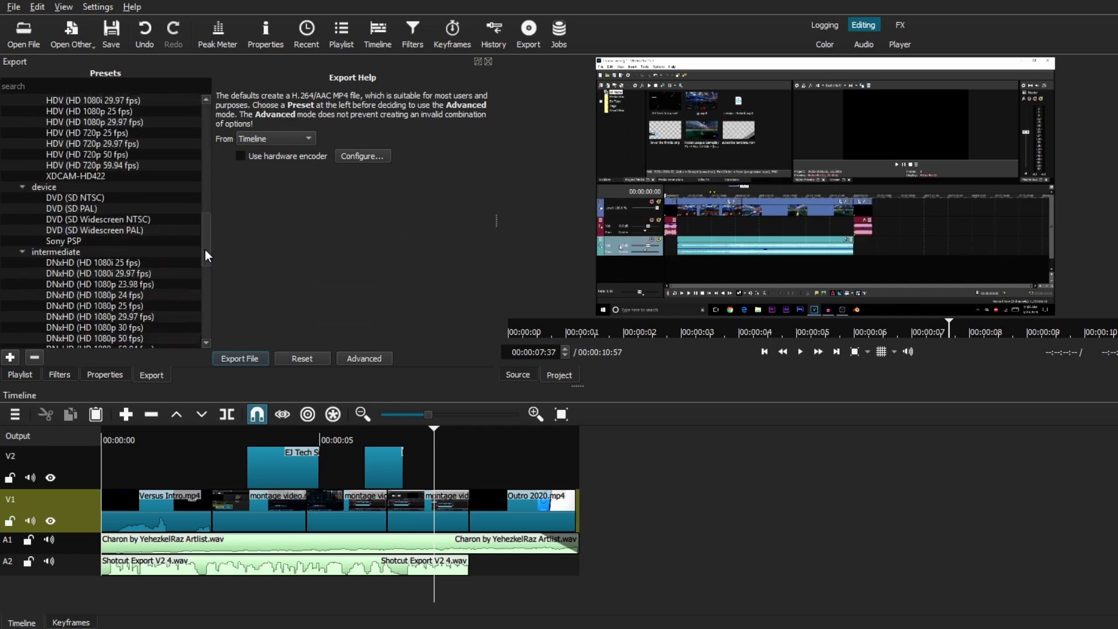
scroll(205, 304, "down", 8)
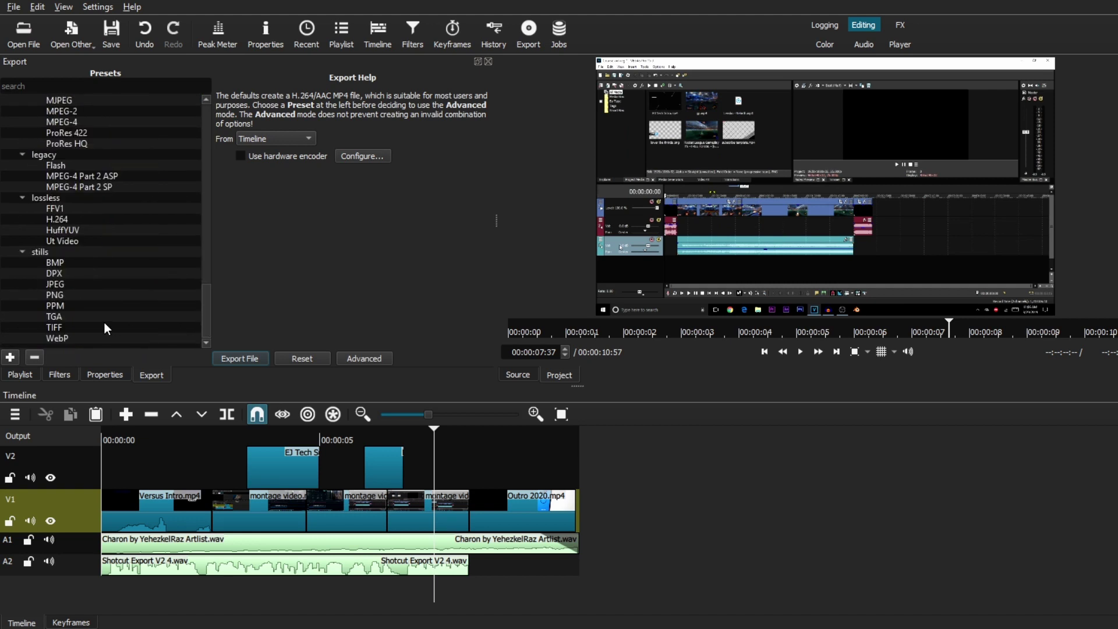
left_click(57, 296)
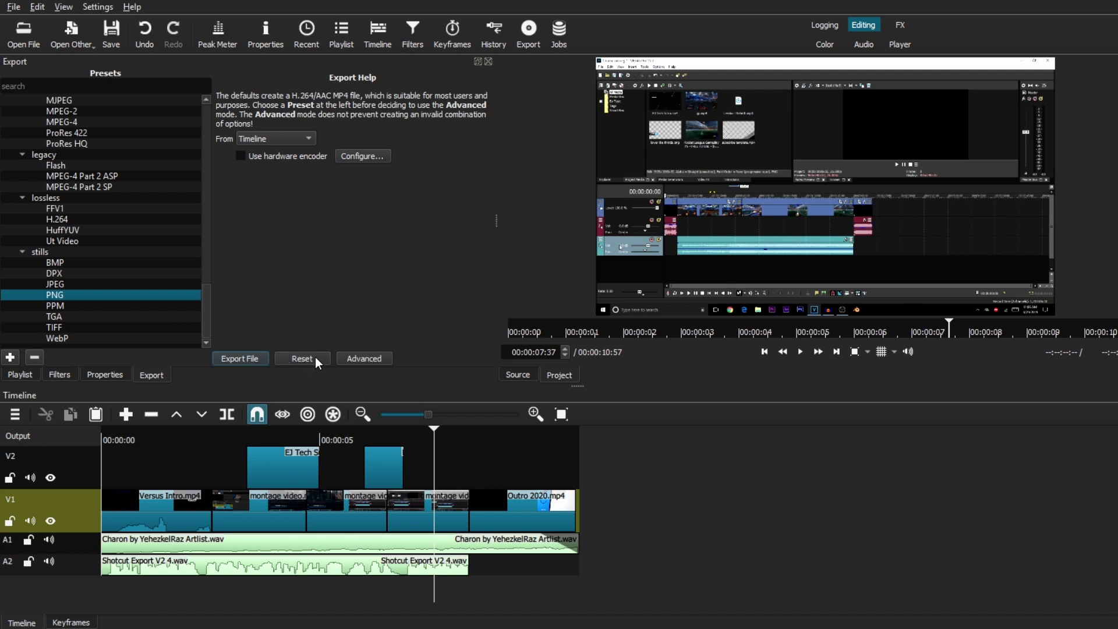
left_click(366, 357)
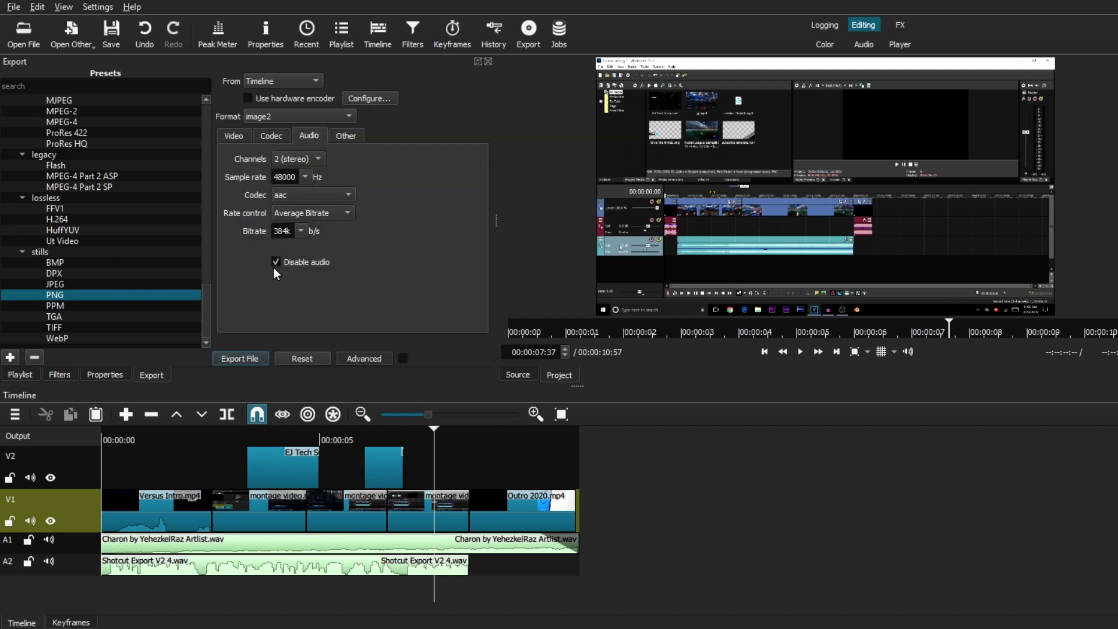
left_click(279, 135)
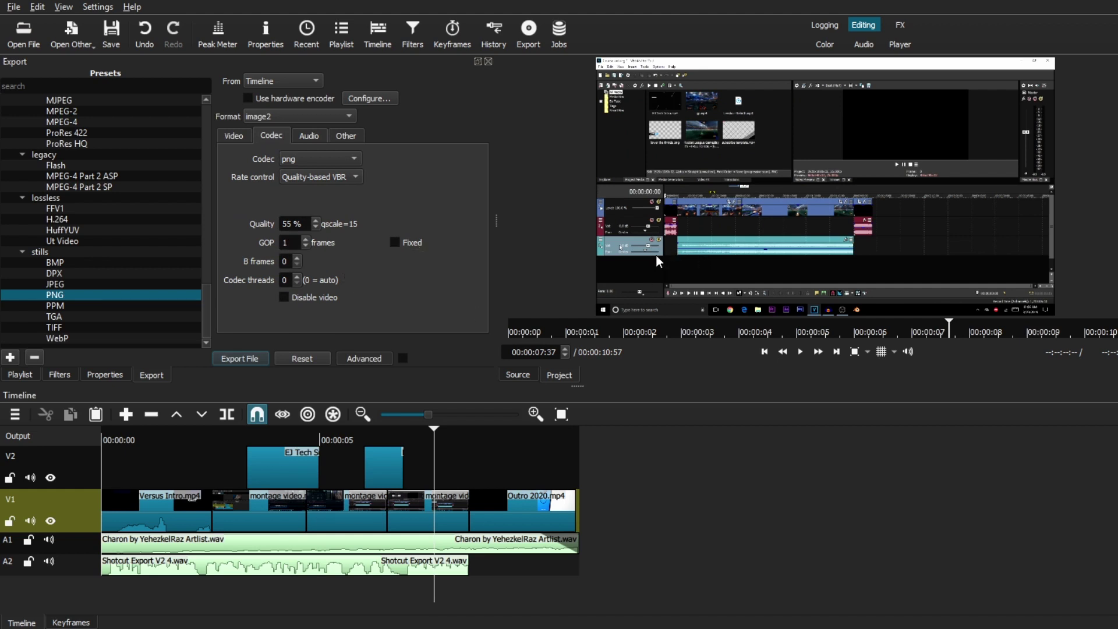
left_click(231, 135)
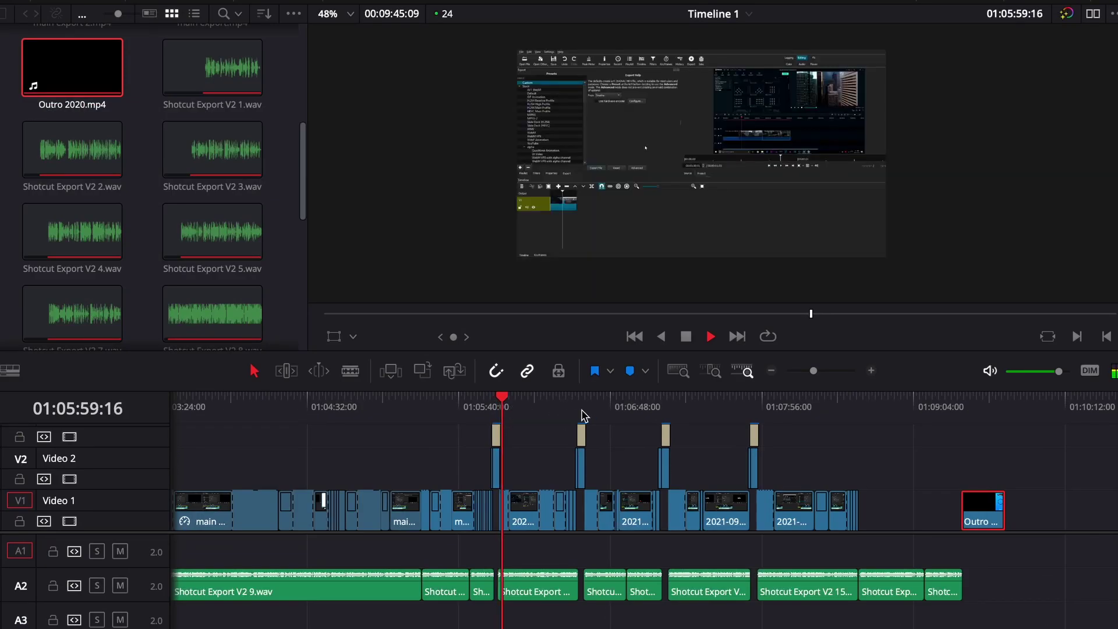
- Zoom the timeline in and play back from about 01:07:11
left_click(588, 412)
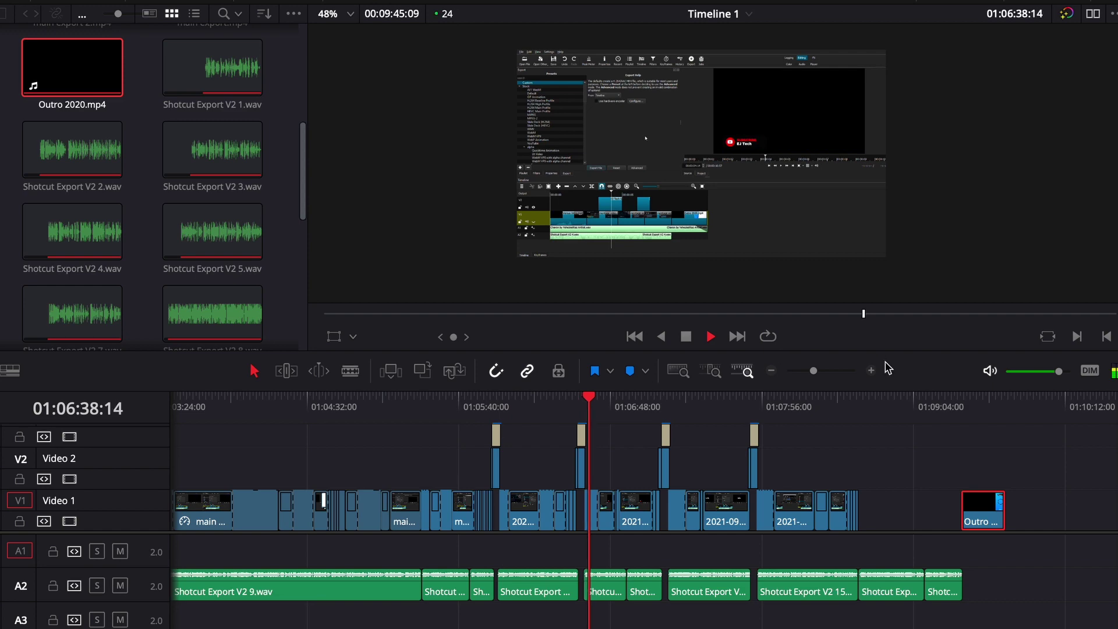
key("ctrl+equal")
left_click(624, 413)
left_click_drag(624, 413, 613, 414)
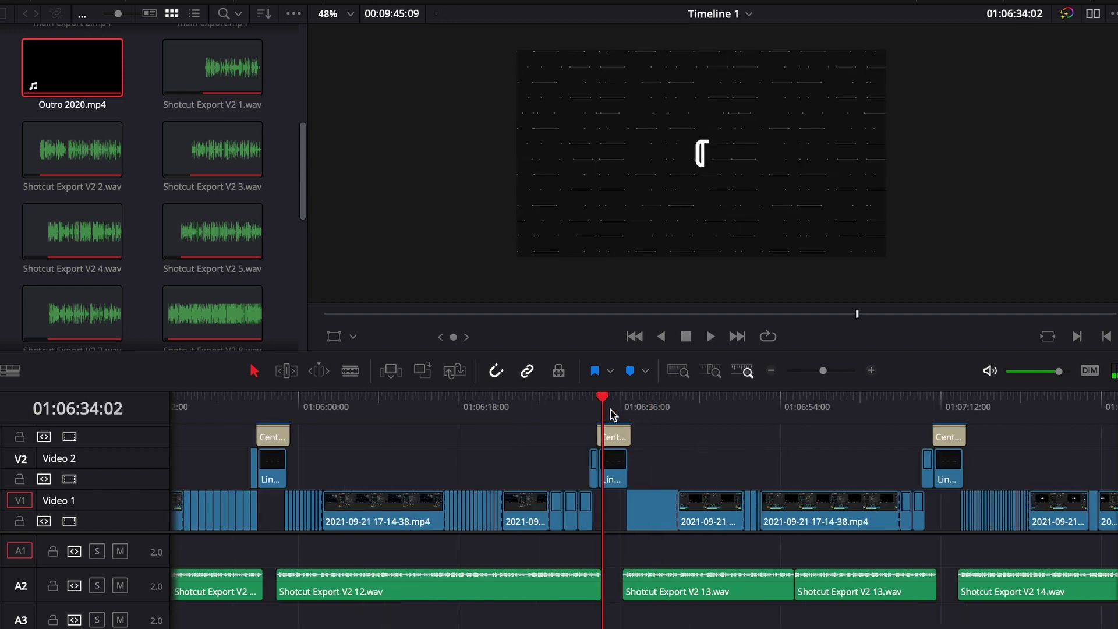
left_click(939, 407)
key("space")
- Select the GIF EXPORT title clip and park the playhead at 01:07:13:23
scroll(782, 406, "right", 3)
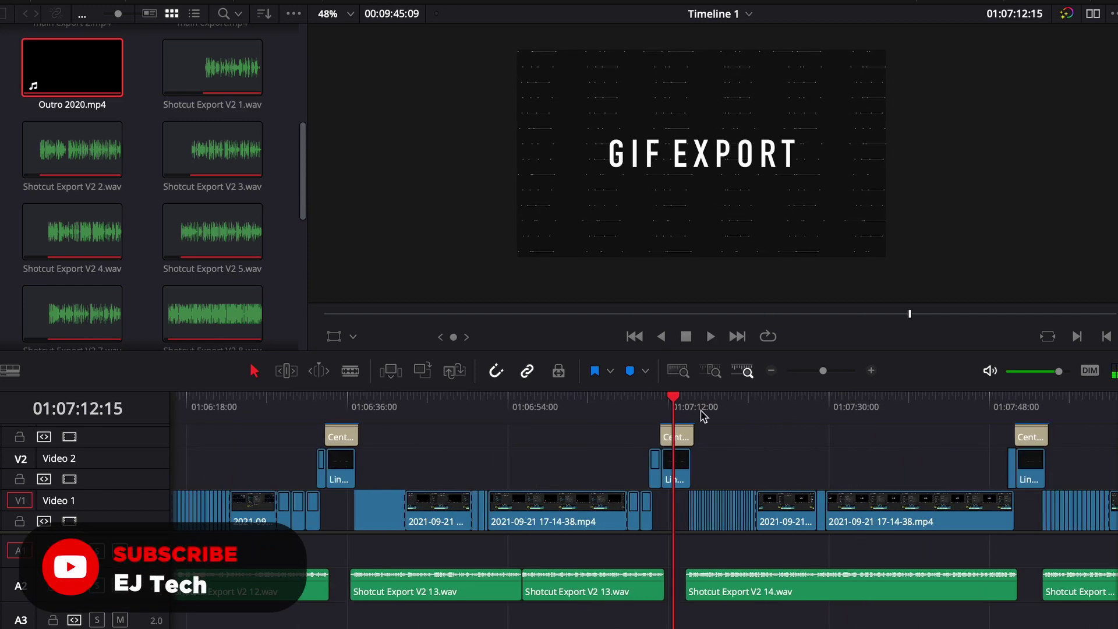
left_click(696, 412)
key("space")
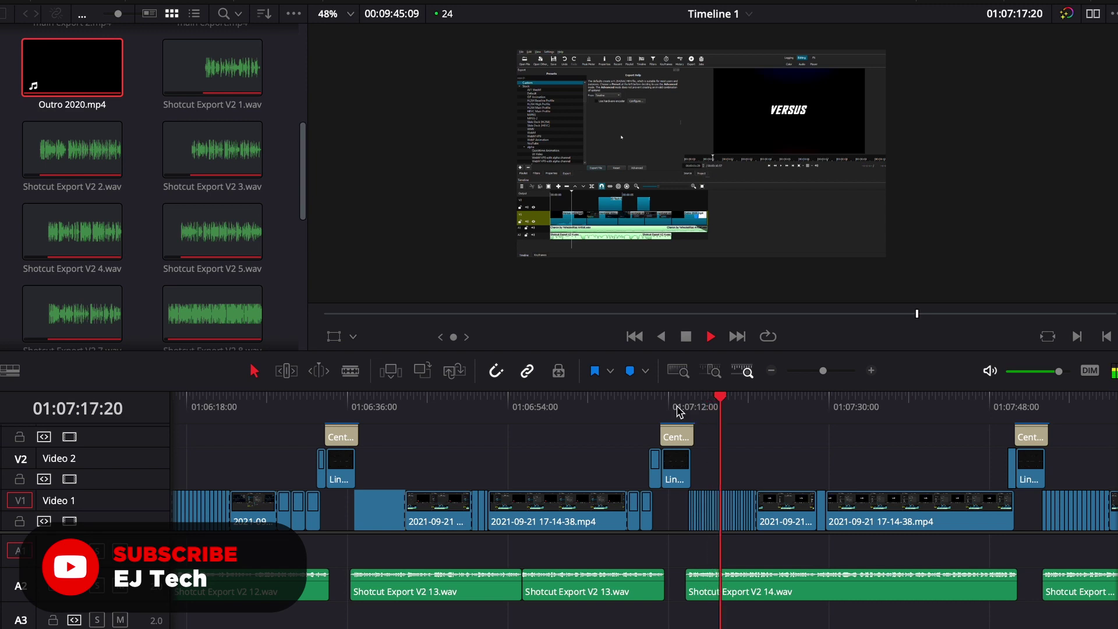
left_click(680, 412)
key("space")
left_click(678, 436)
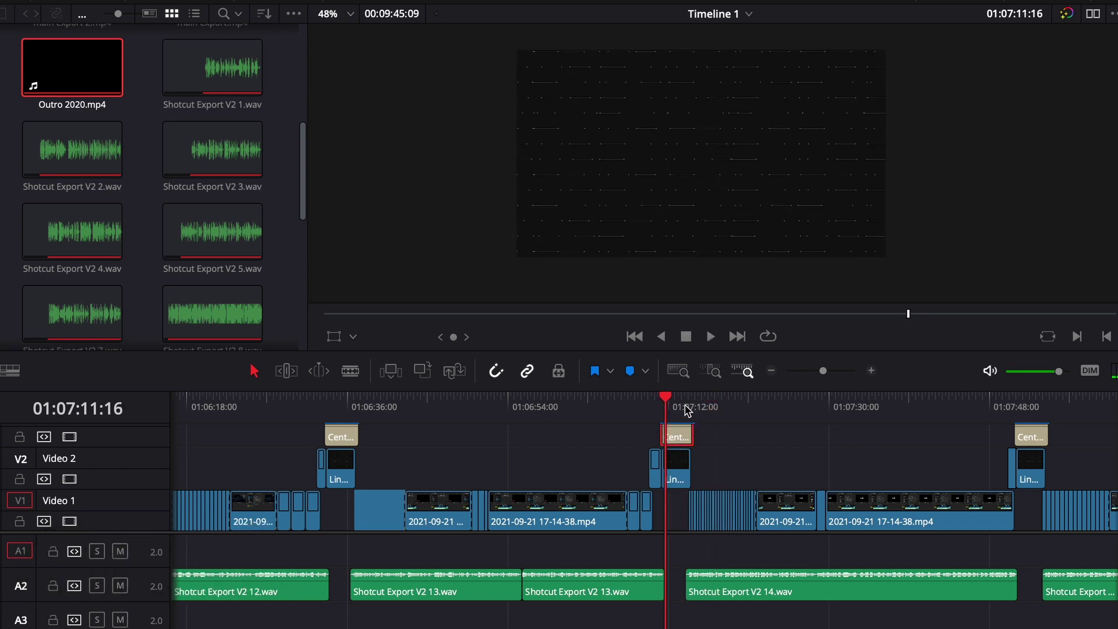
left_click(685, 407)
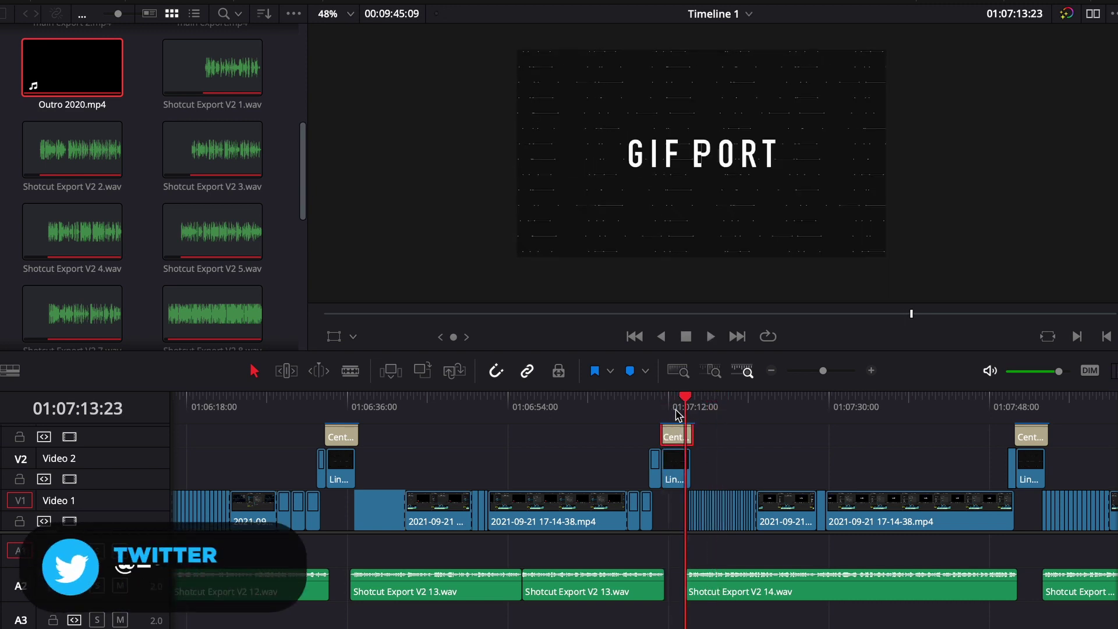
- Replace GIF with AUDIO in the first title's text so it reads AUDIO EXPORT
double_click(675, 436)
double_click(857, 165)
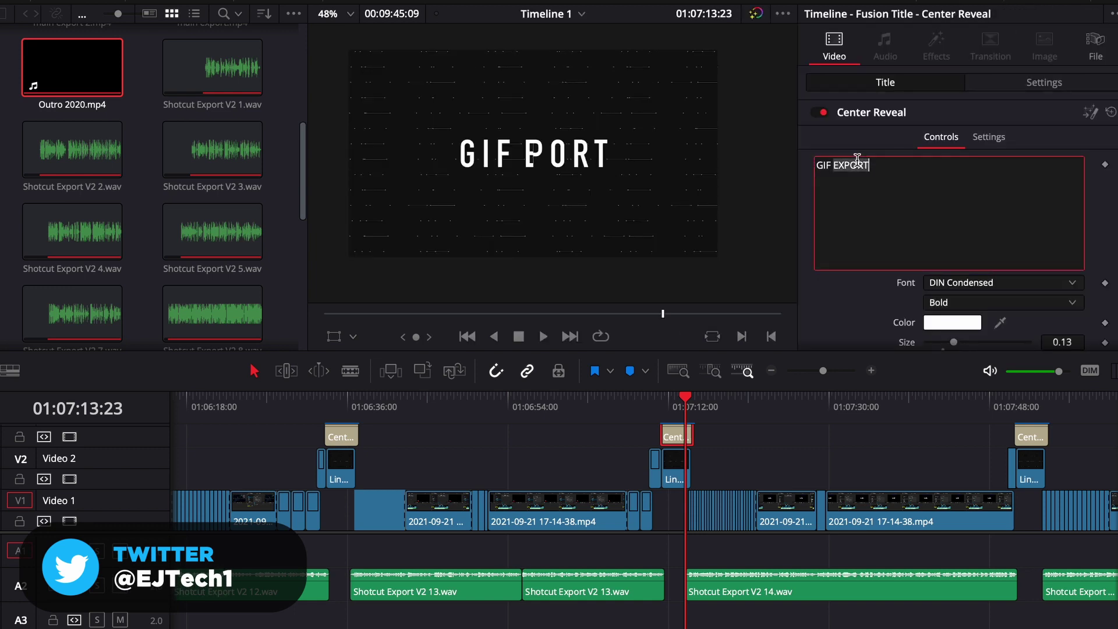
double_click(826, 167)
type("AUDI")
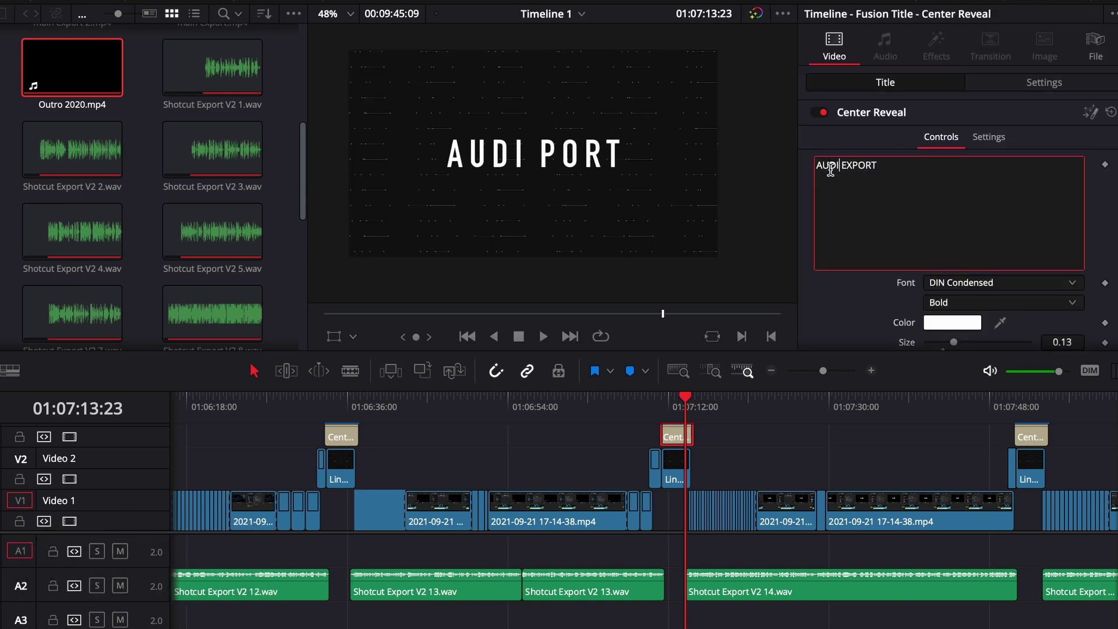
type("O")
- Play from 01:07:09 to preview the renamed AUDIO EXPORT title
left_click(645, 412)
key("space")
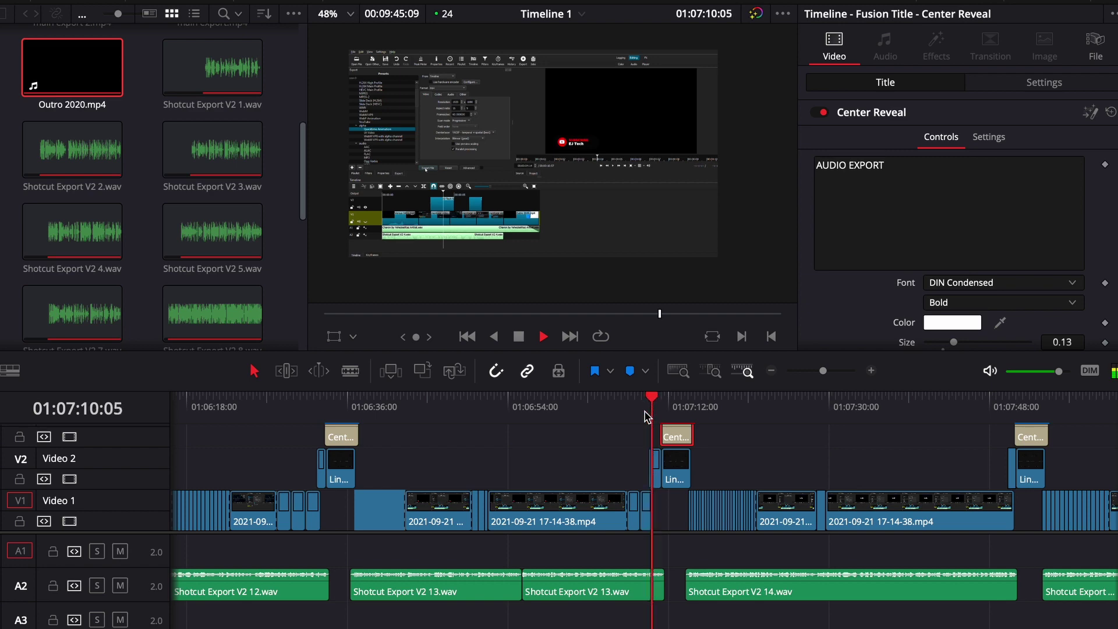
key("space")
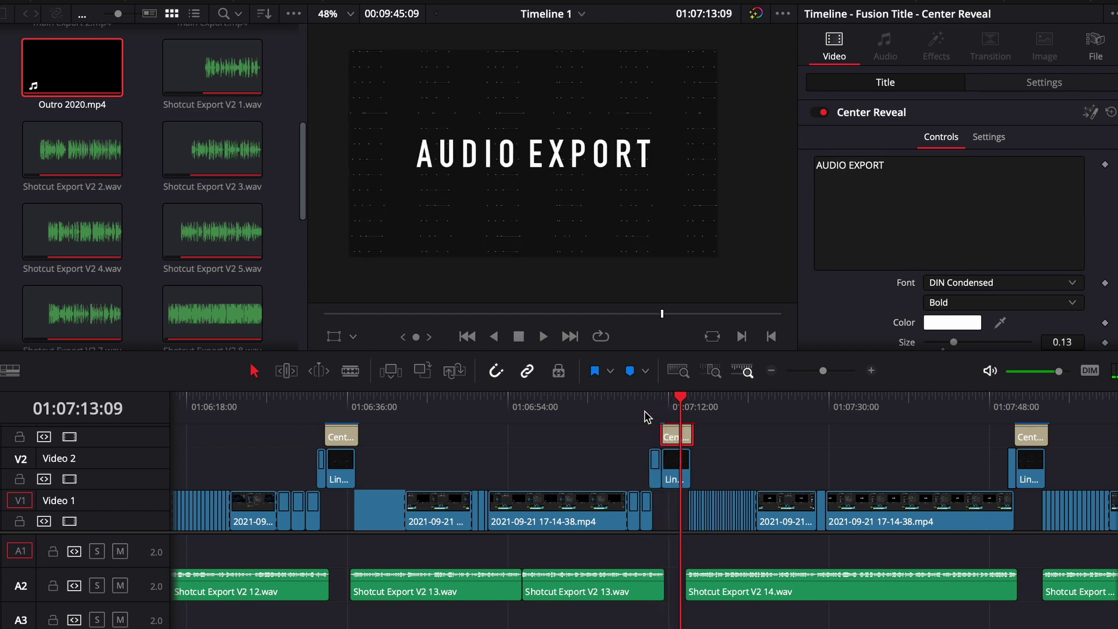
key("space")
- Play through the later STILLS EXPORT title around 01:07:51
scroll(752, 467, "right", 5)
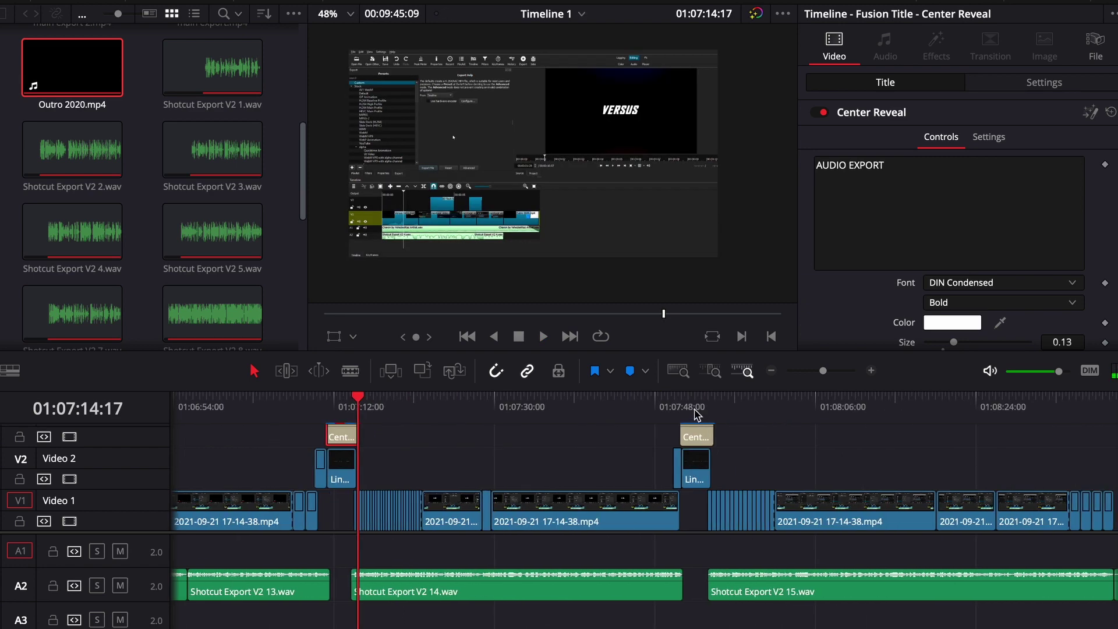
left_click(684, 411)
key("space")
left_click(721, 412)
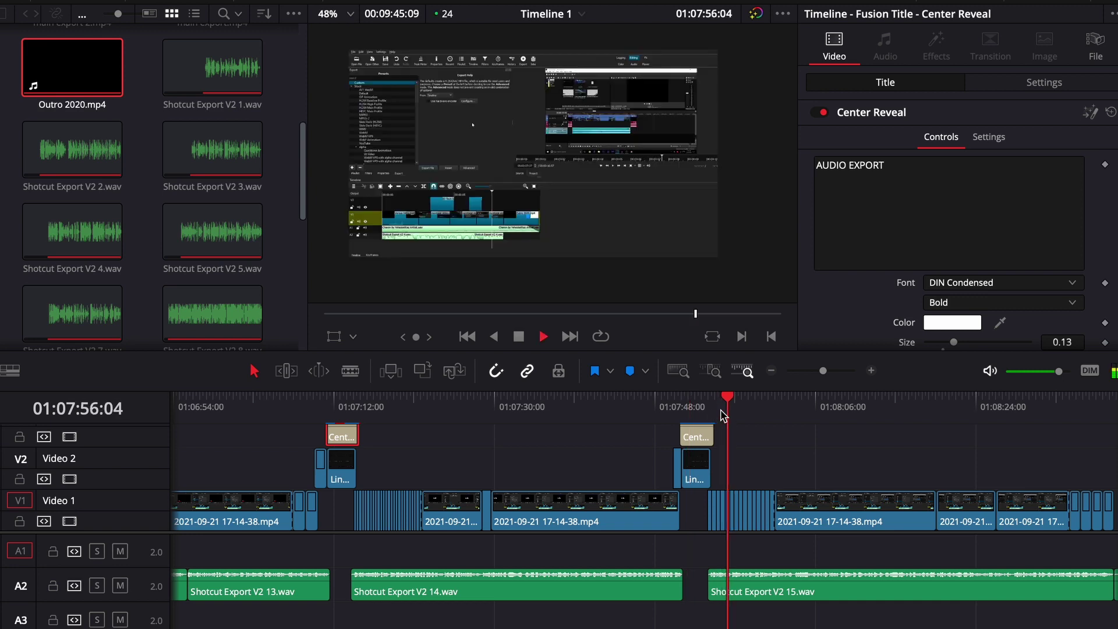
key("space")
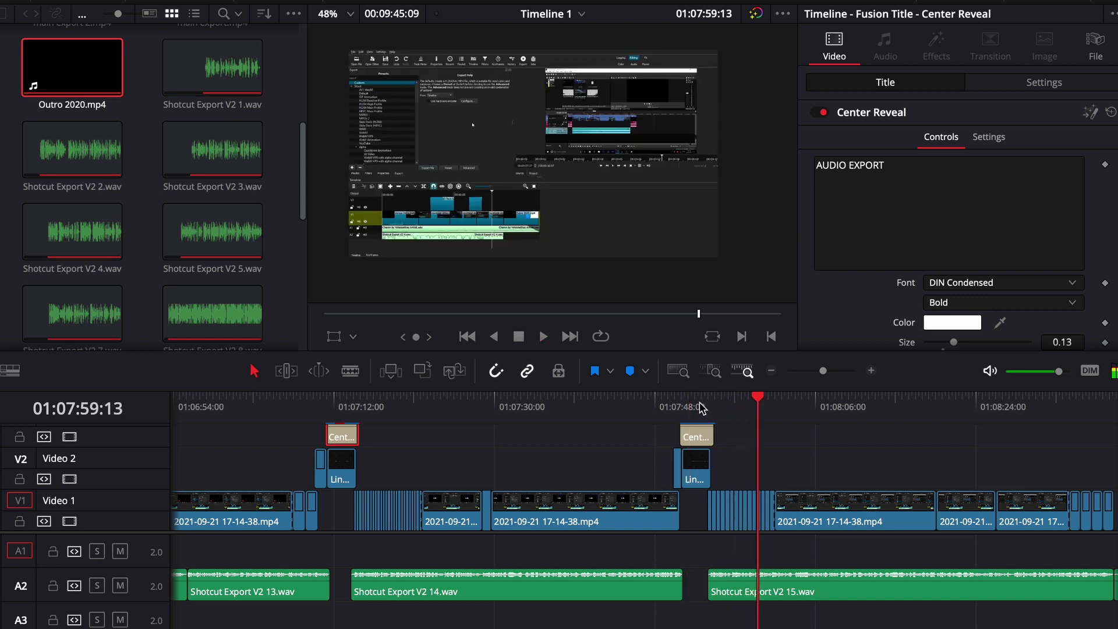
left_click(685, 408)
left_click(708, 408)
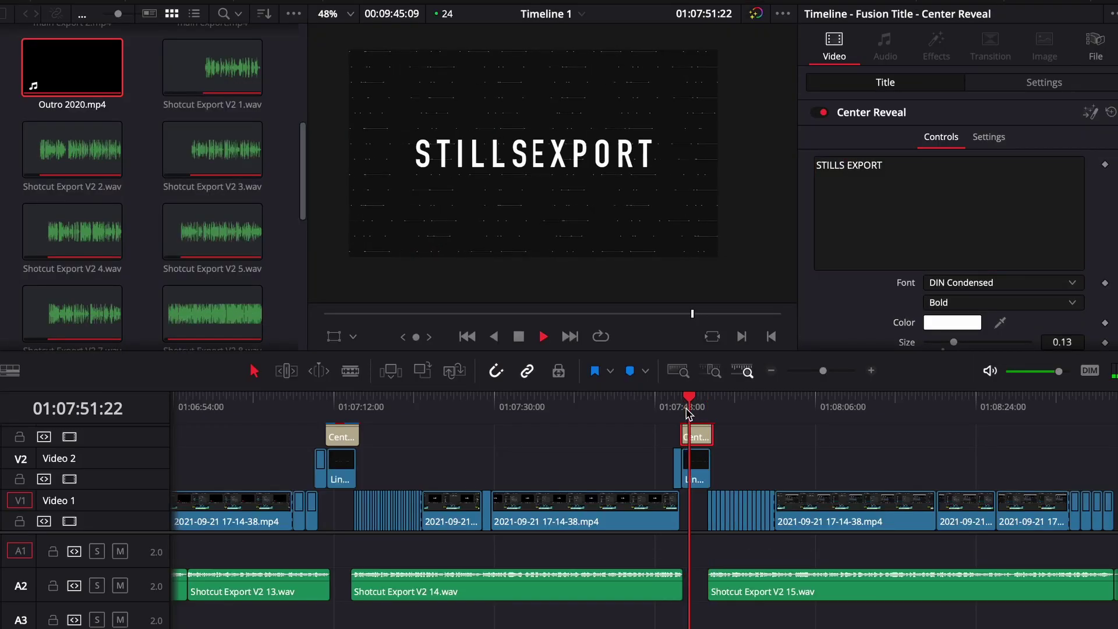
- Replay the first title's animation and select its left edge
left_click(328, 405)
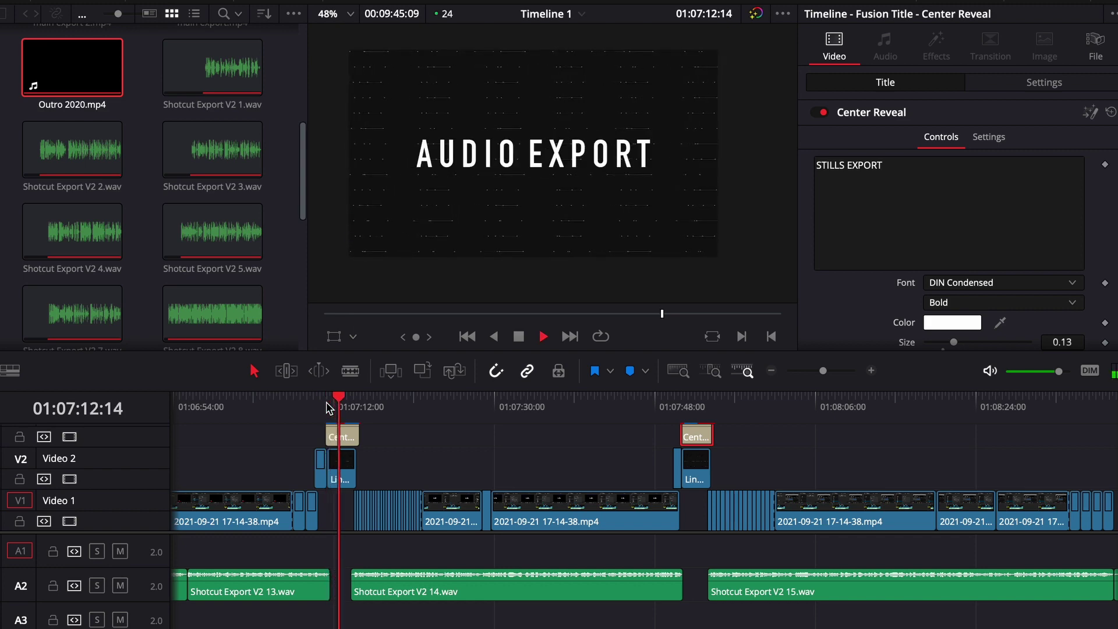
key("space")
left_click(335, 441)
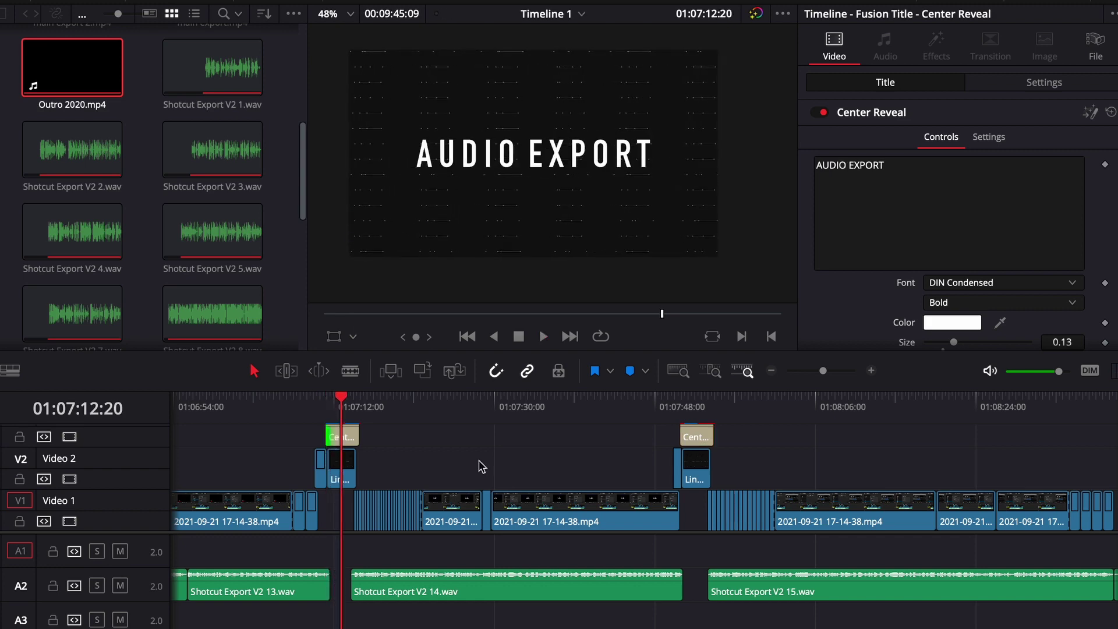